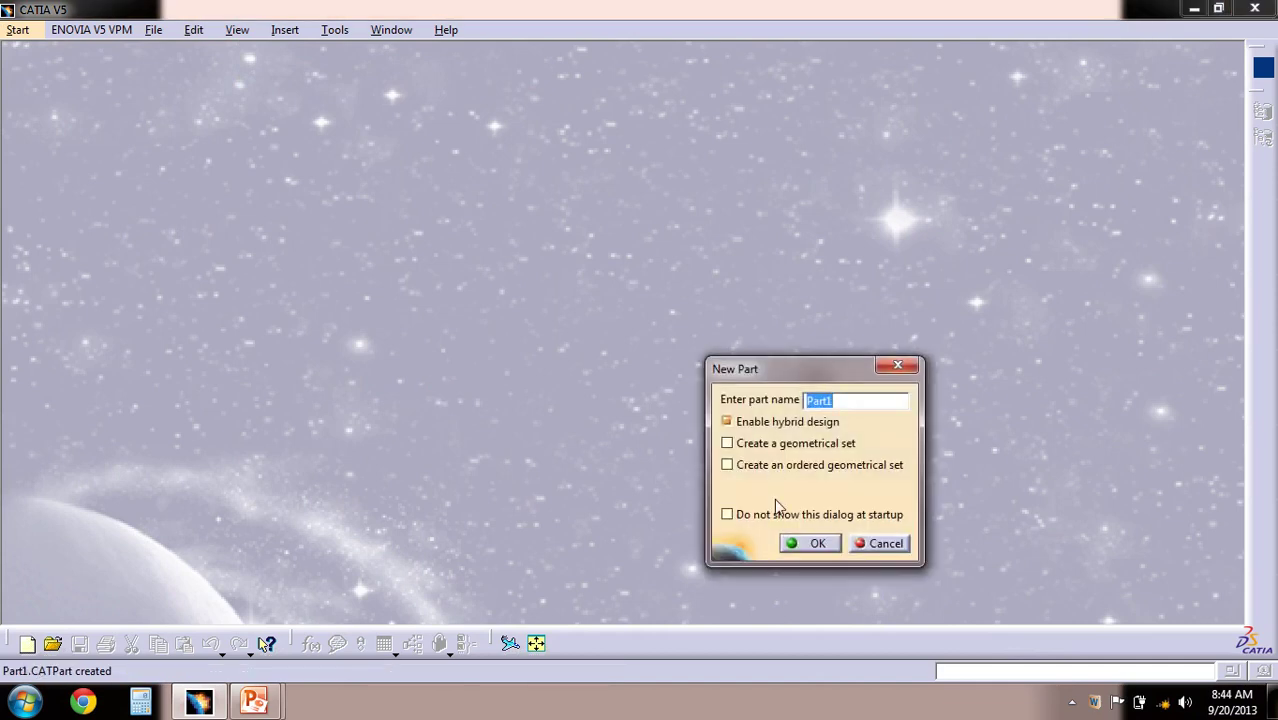
Create the new part Part1 with hybrid design enabled and start a sketch on the yz plane.
{"action": "left_click", "coordinate": [816, 543]}
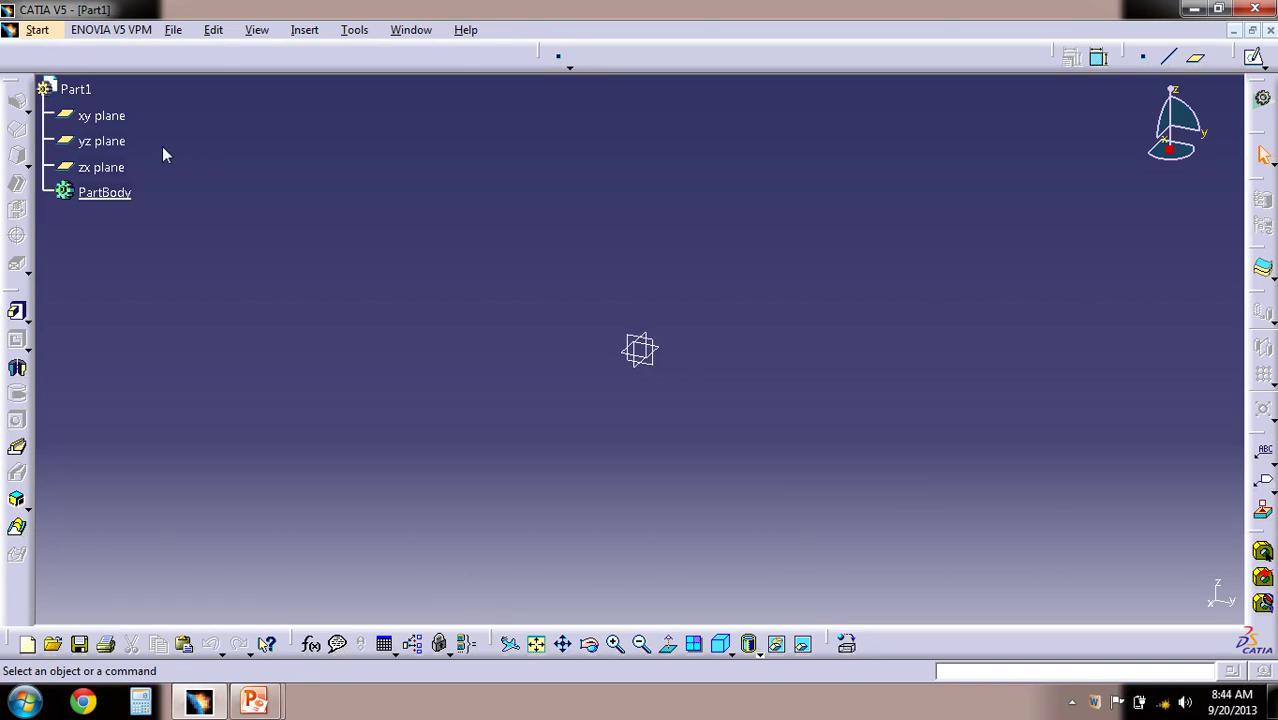
{"action": "left_click", "coordinate": [104, 141]}
{"action": "left_click", "coordinate": [1071, 57]}
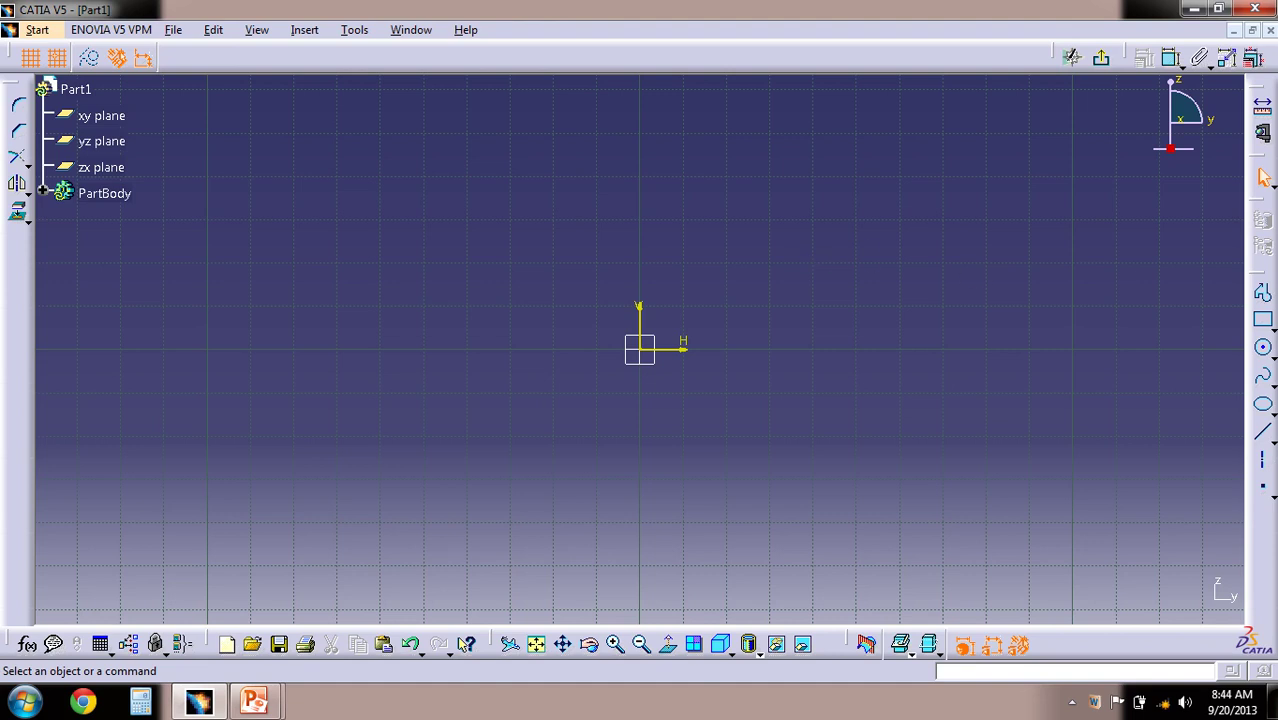
Sketch a circle centred on the origin, about 102 mm in diameter.
{"action": "left_click", "coordinate": [1262, 347]}
{"action": "left_click", "coordinate": [643, 353]}
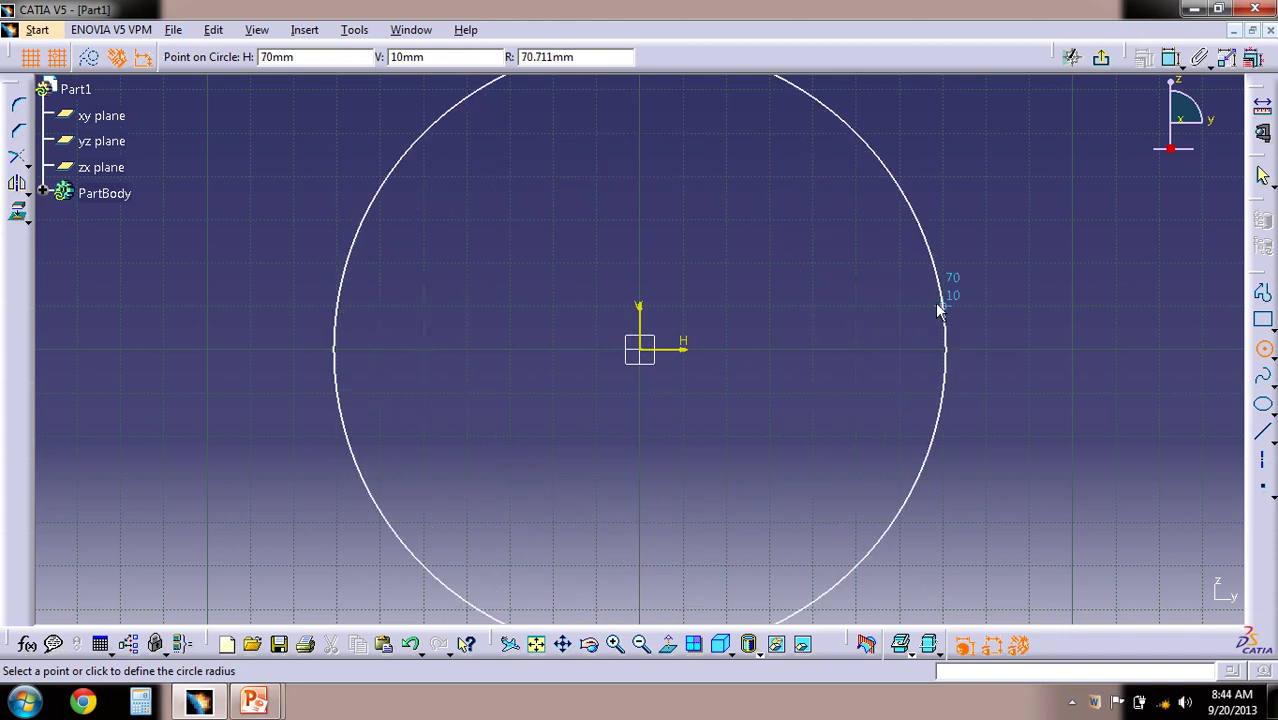
{"action": "left_click", "coordinate": [858, 326]}
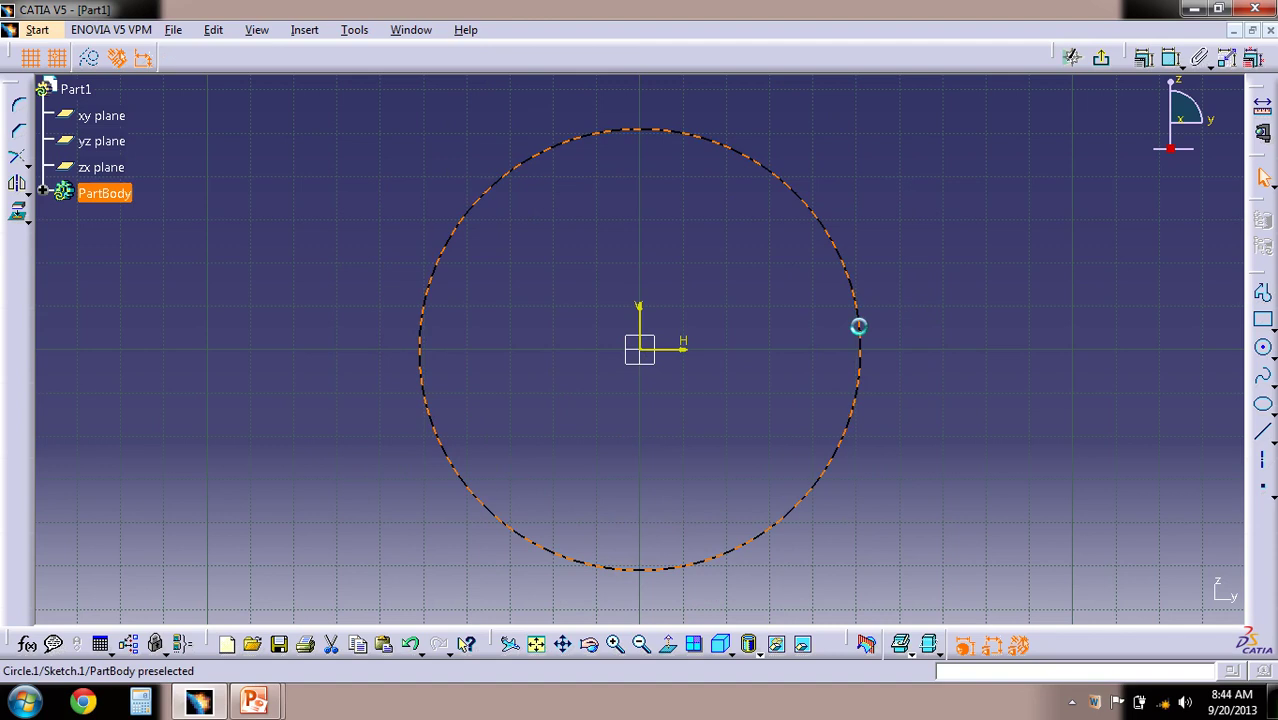
Add a diameter constraint to the circle and set it to 70 mm.
{"action": "left_click", "coordinate": [862, 330]}
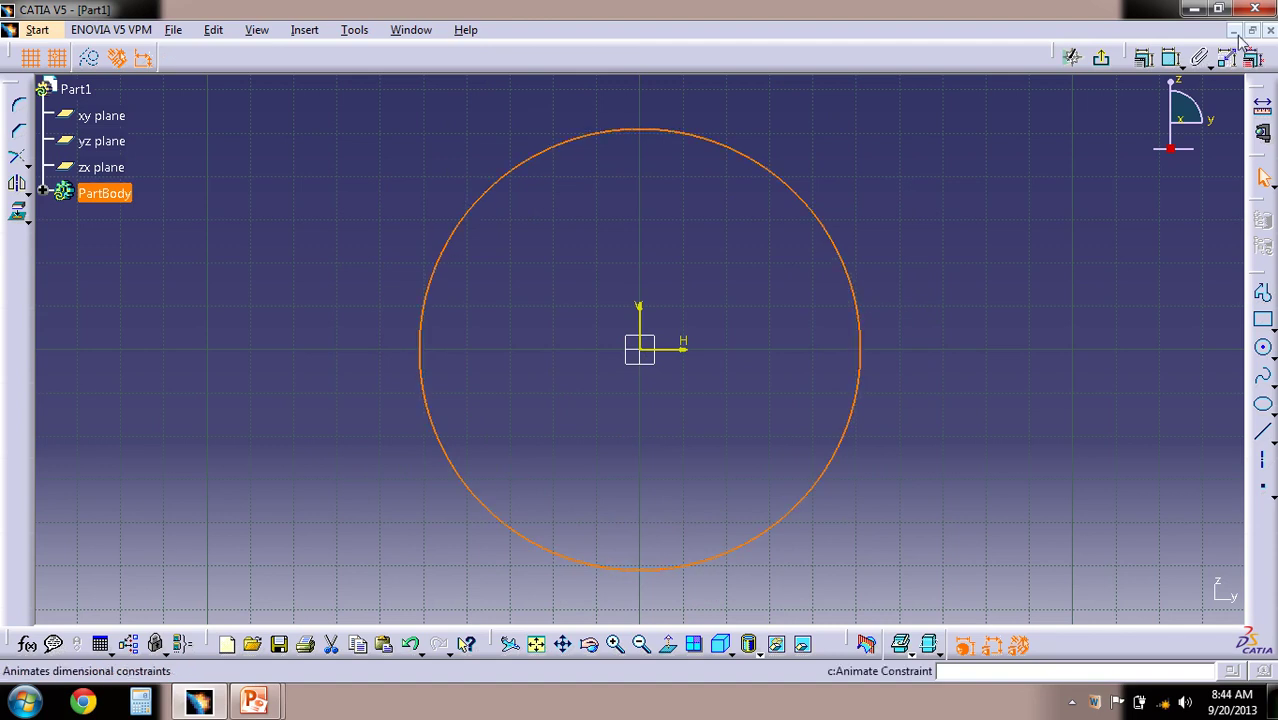
{"action": "left_click", "coordinate": [1170, 57]}
{"action": "left_click", "coordinate": [920, 278]}
{"action": "double_click", "coordinate": [916, 266]}
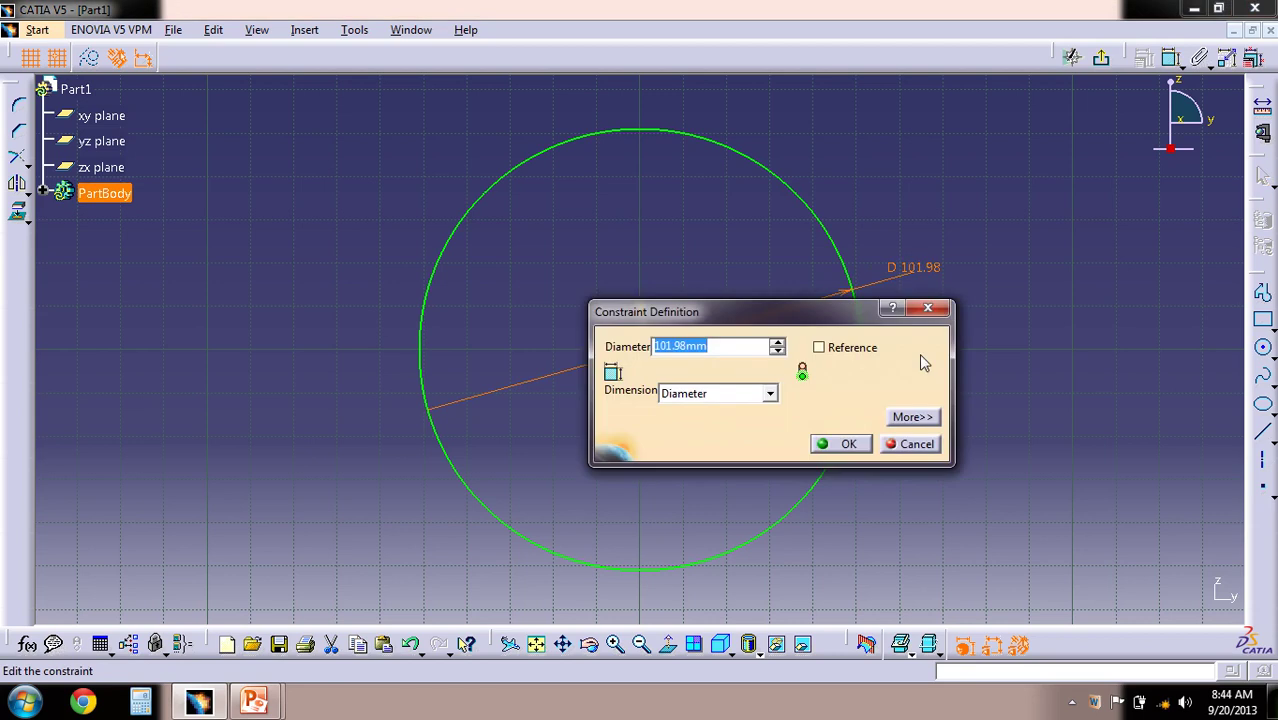
{"action": "type", "text": "70"}
{"action": "key", "text": "Return"}
{"action": "left_click", "coordinate": [929, 322]}
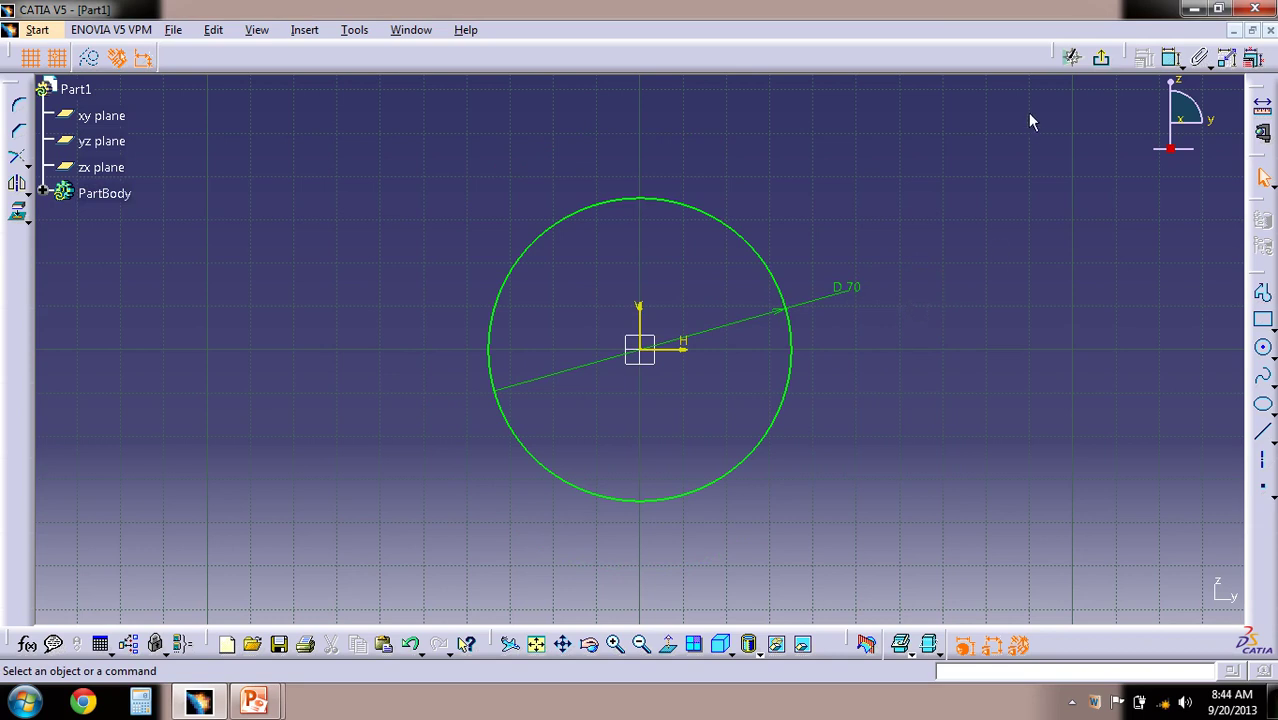
Leave the sketch and pad the circle to a length of 25 mm.
{"action": "left_click", "coordinate": [1095, 60]}
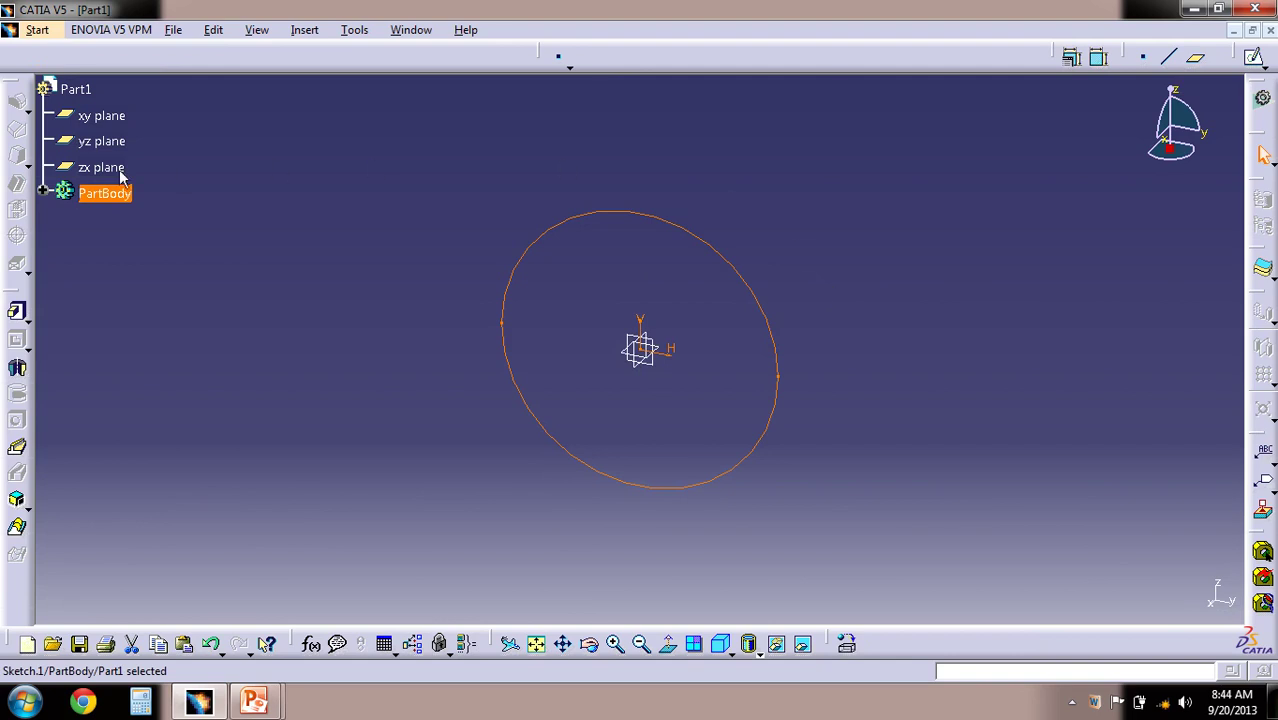
{"action": "left_click", "coordinate": [17, 313]}
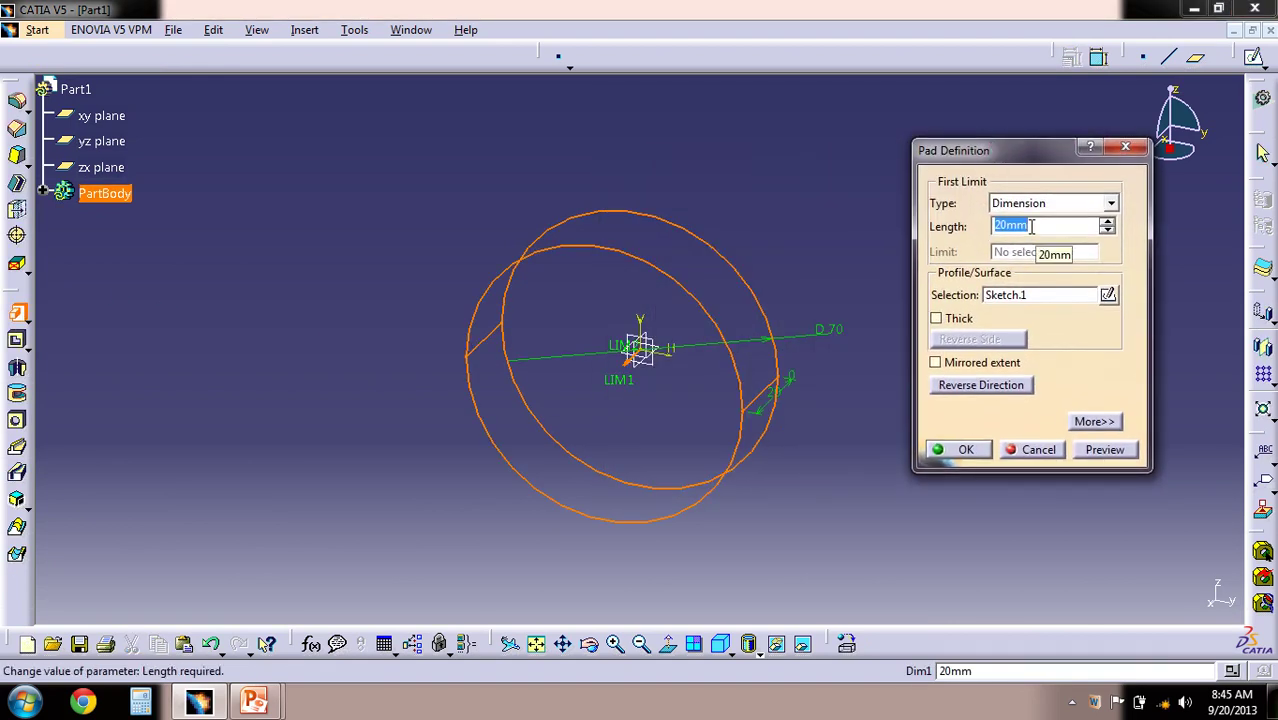
{"action": "type", "text": "25"}
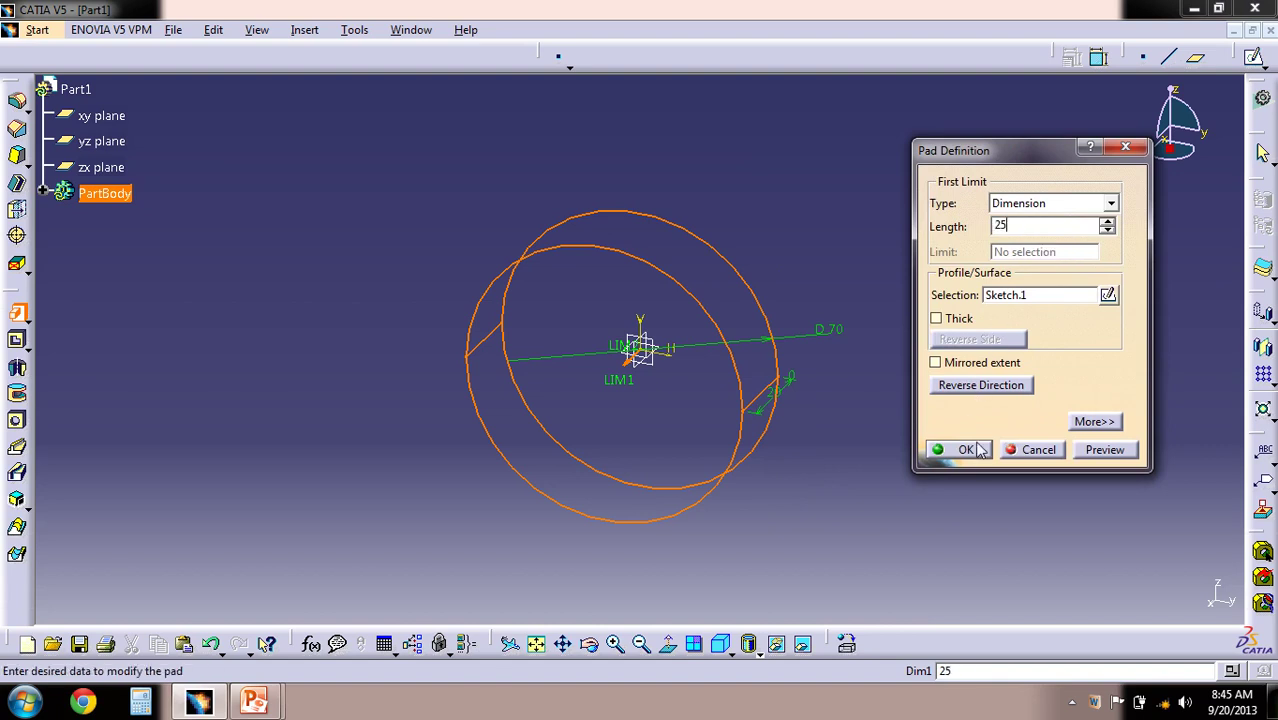
{"action": "left_click", "coordinate": [966, 450]}
{"action": "middle_click_drag", "start_coordinate": [357, 345], "coordinate": [340, 410]}
{"action": "middle_click_drag", "start_coordinate": [907, 277], "coordinate": [944, 208]}
{"action": "middle_click_drag", "start_coordinate": [422, 419], "coordinate": [755, 192]}
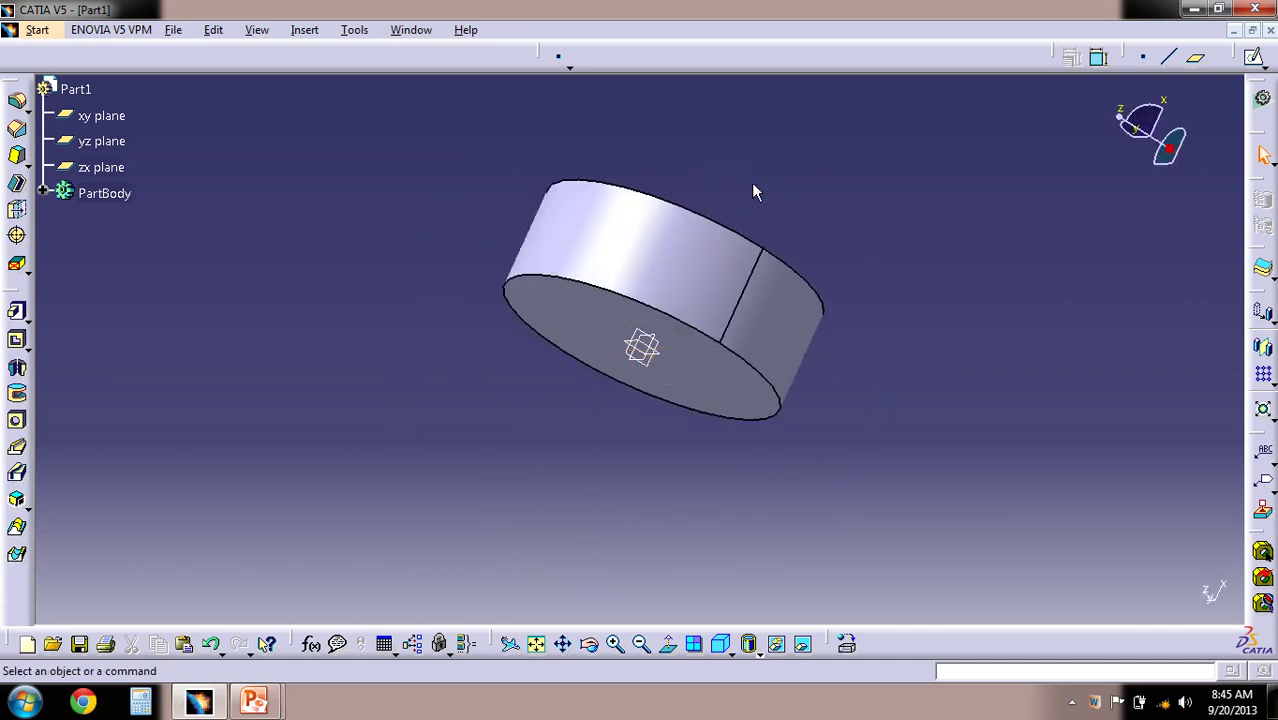
{"action": "mouse_move", "coordinate": [875, 263]}
{"action": "middle_mouse_down"}
{"action": "mouse_move", "coordinate": [796, 311]}
{"action": "mouse_move", "coordinate": [859, 245]}
{"action": "middle_mouse_up"}
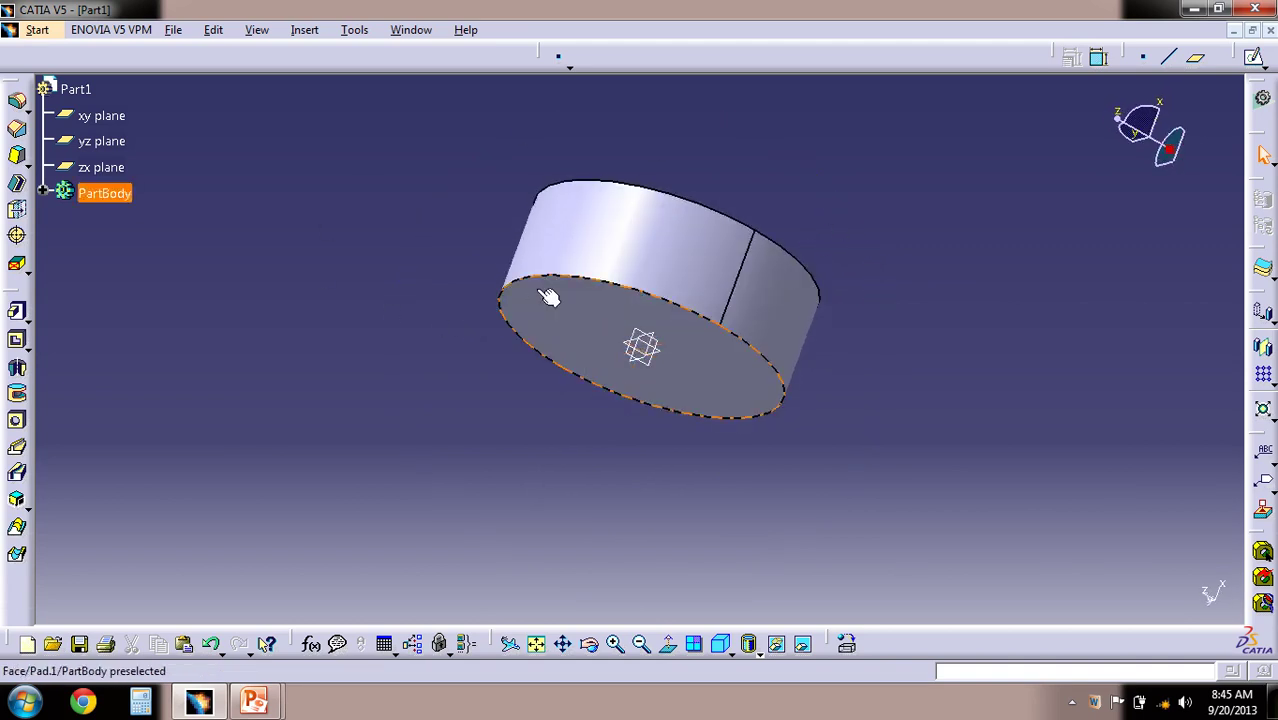
{"action": "middle_click_drag", "start_coordinate": [936, 284], "coordinate": [750, 360]}
{"action": "left_click", "coordinate": [101, 141]}
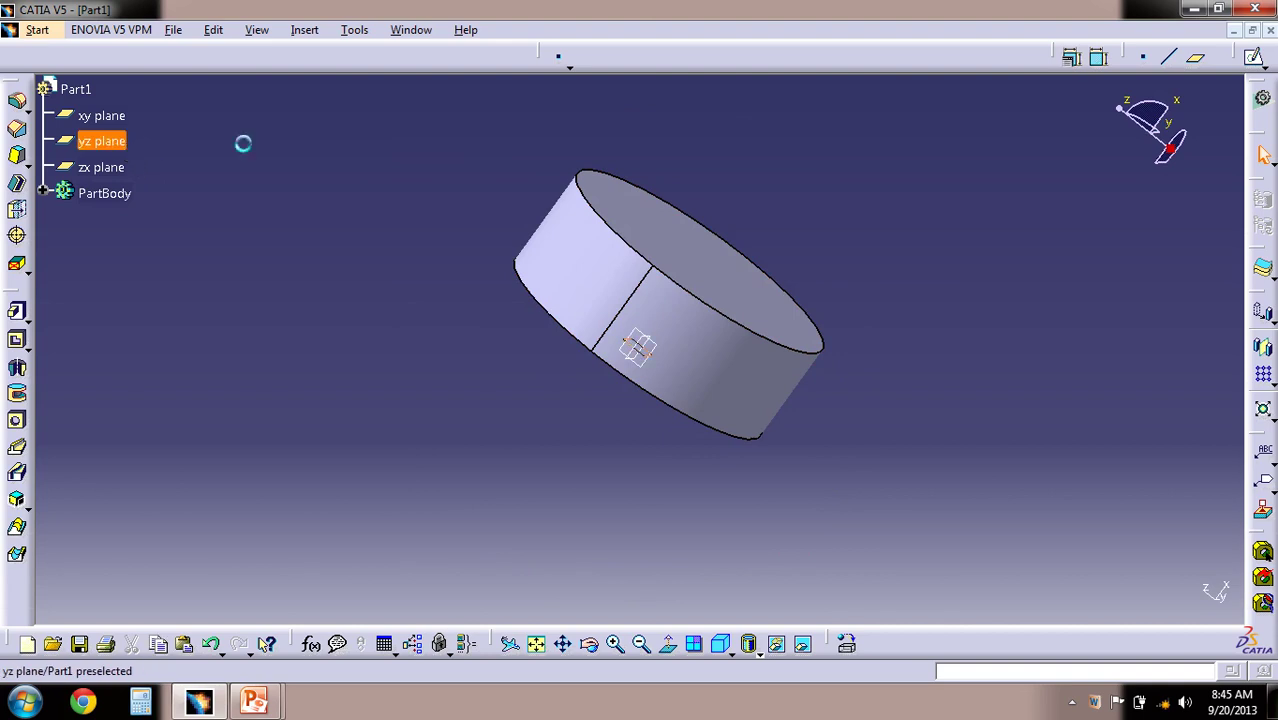
{"action": "left_click", "coordinate": [1253, 57]}
{"action": "left_click", "coordinate": [1101, 57]}
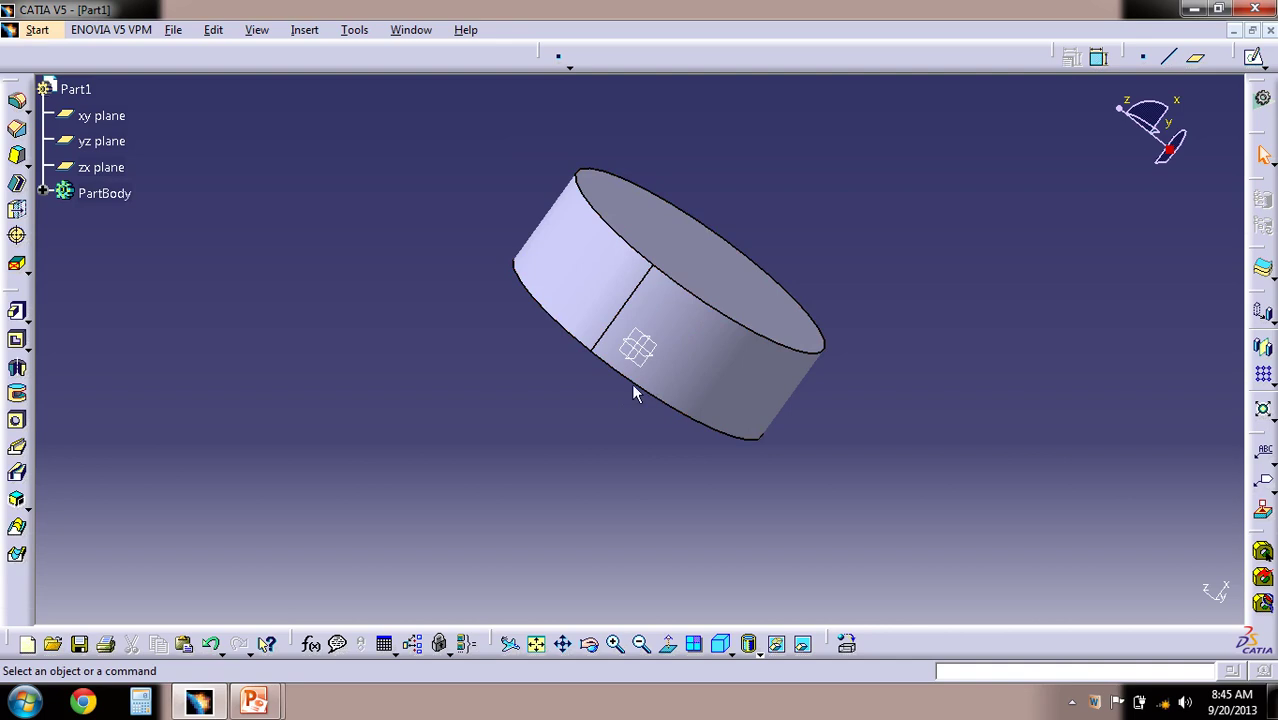
Apply a 10 mm edge fillet to the disk's circular edge lying on the yz plane.
{"action": "middle_click_drag", "start_coordinate": [446, 402], "coordinate": [456, 380]}
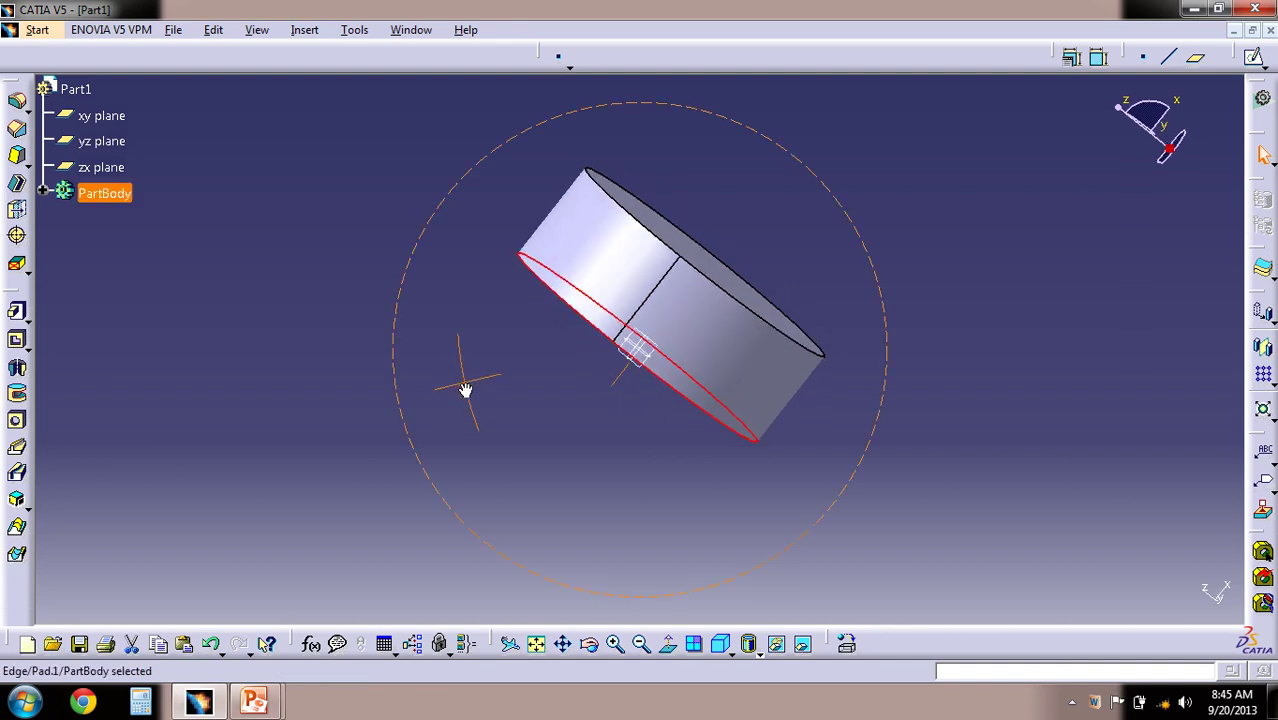
{"action": "left_click", "coordinate": [47, 88]}
{"action": "left_click", "coordinate": [19, 101]}
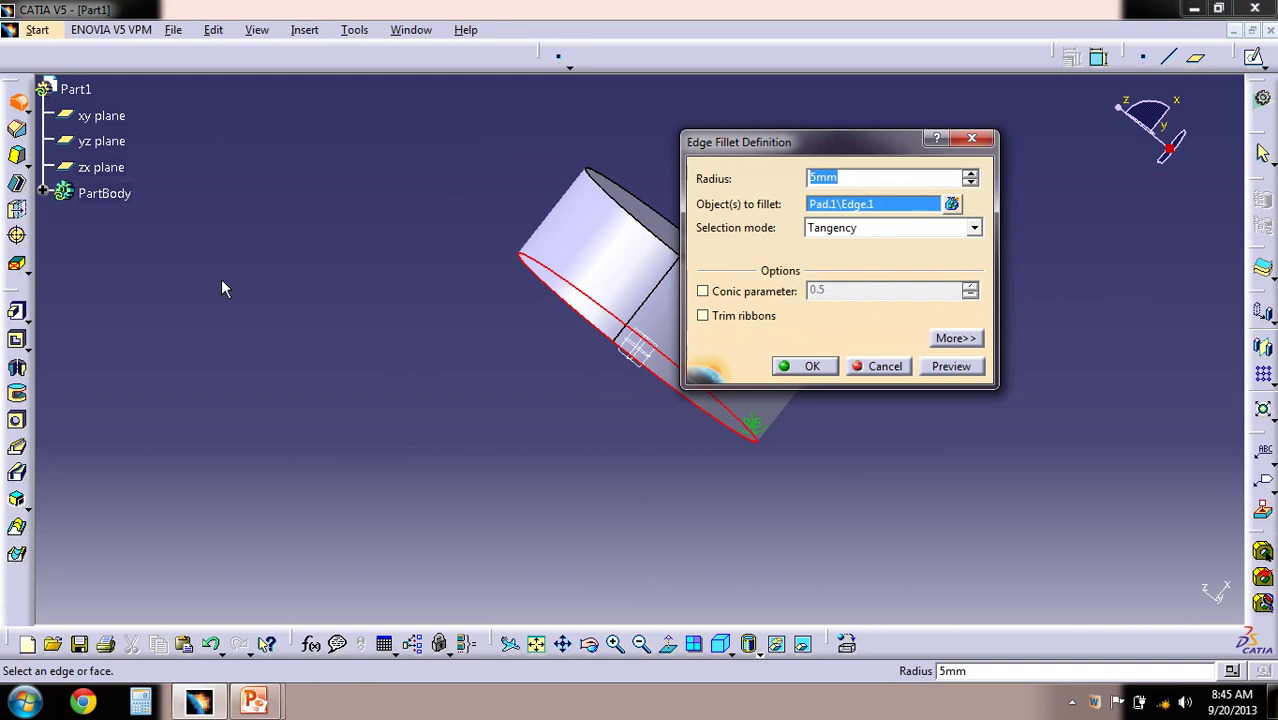
{"action": "type", "text": "10"}
{"action": "left_click_drag", "start_coordinate": [805, 143], "coordinate": [1020, 148]}
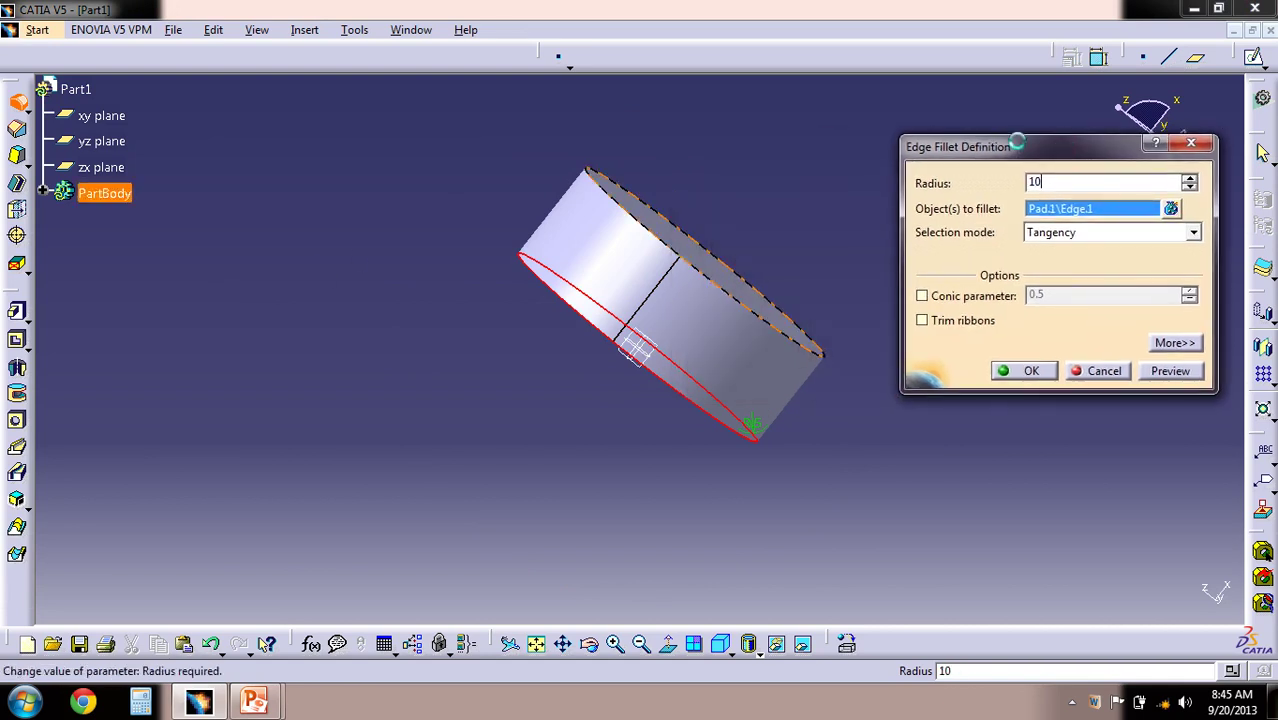
{"action": "left_click", "coordinate": [1030, 373]}
Shell the disk with a 3 mm inside thickness, removing the flat circular face opposite the fillet.
{"action": "middle_click_drag", "start_coordinate": [965, 320], "coordinate": [900, 300]}
{"action": "middle_click_drag", "start_coordinate": [417, 471], "coordinate": [740, 427]}
{"action": "left_click", "coordinate": [16, 183]}
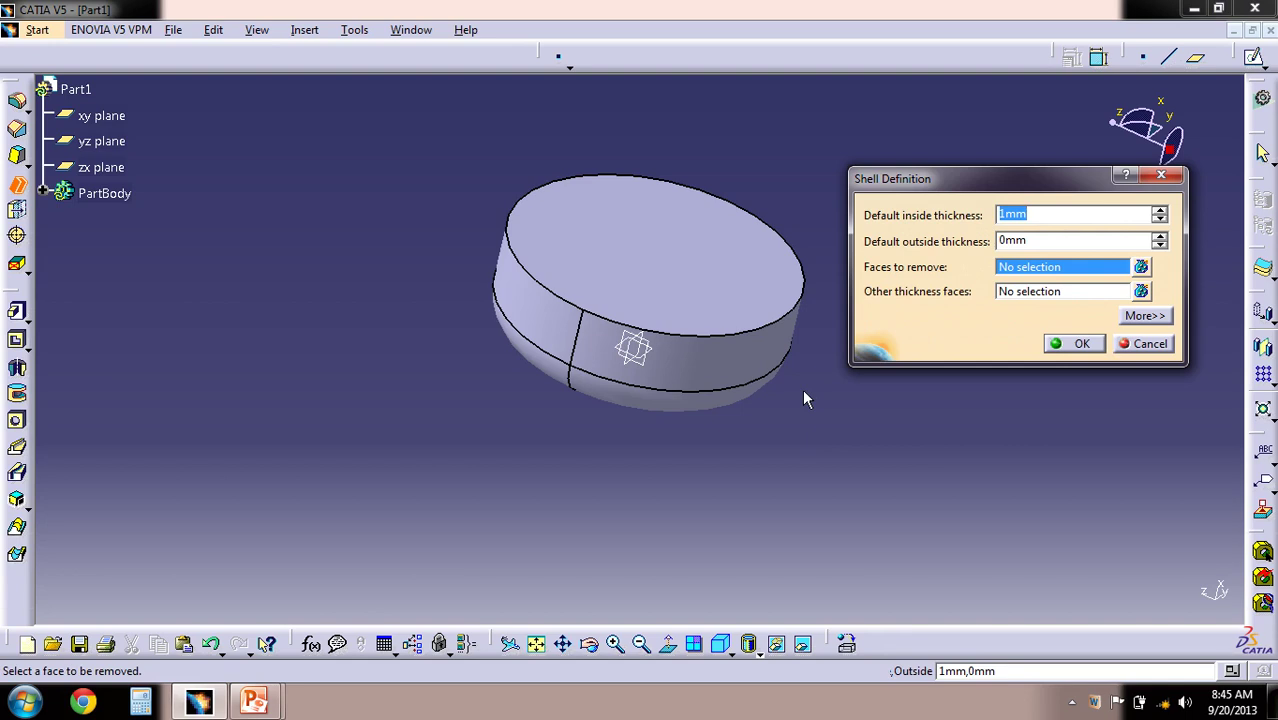
{"action": "type", "text": "3"}
{"action": "left_click", "coordinate": [648, 238]}
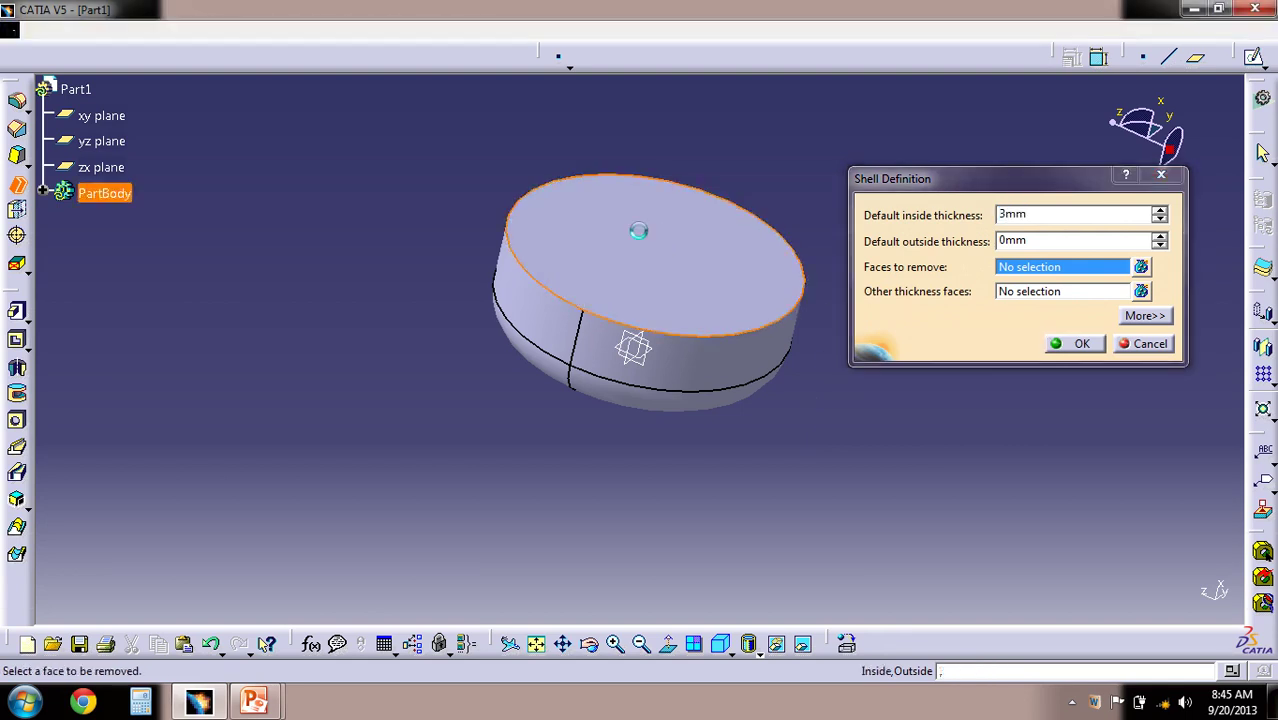
{"action": "left_click", "coordinate": [1068, 345]}
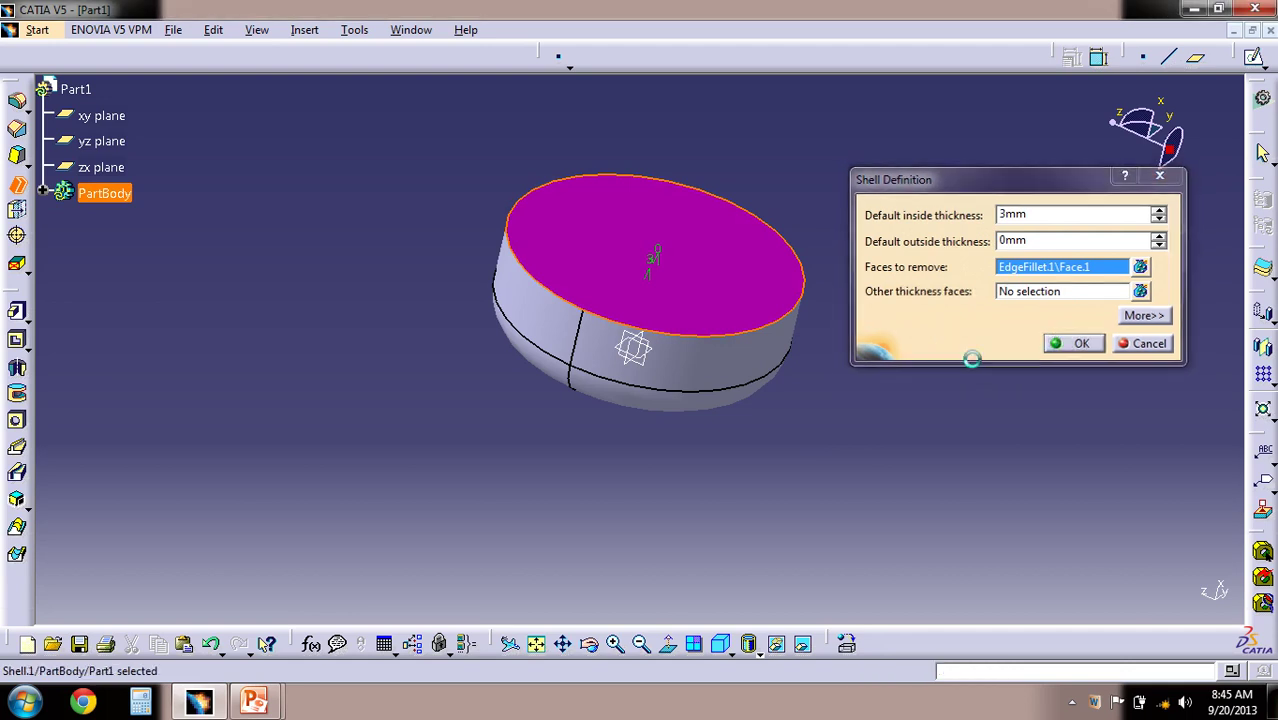
Start a sketch on the flat circular outer face at the filleted, closed end of the shell.
{"action": "middle_click_drag", "start_coordinate": [901, 376], "coordinate": [847, 408]}
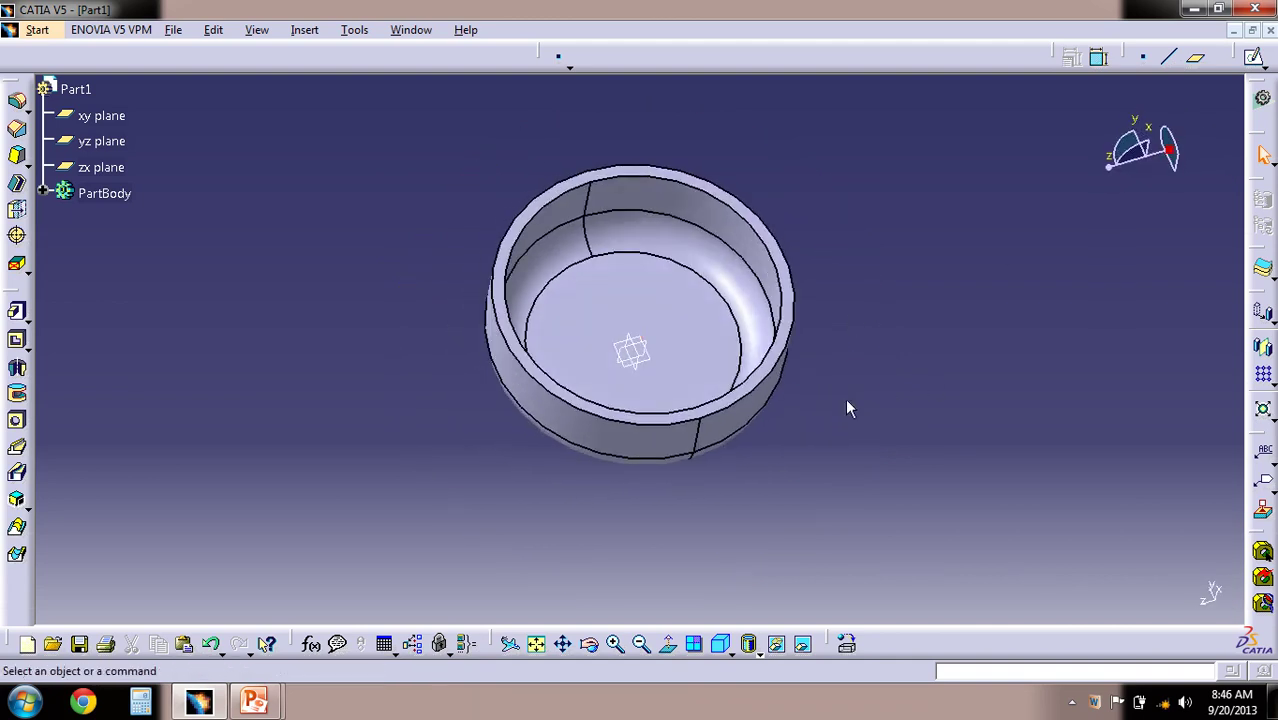
{"action": "middle_click_drag", "start_coordinate": [316, 493], "coordinate": [560, 380]}
{"action": "middle_click_drag", "start_coordinate": [516, 462], "coordinate": [631, 561]}
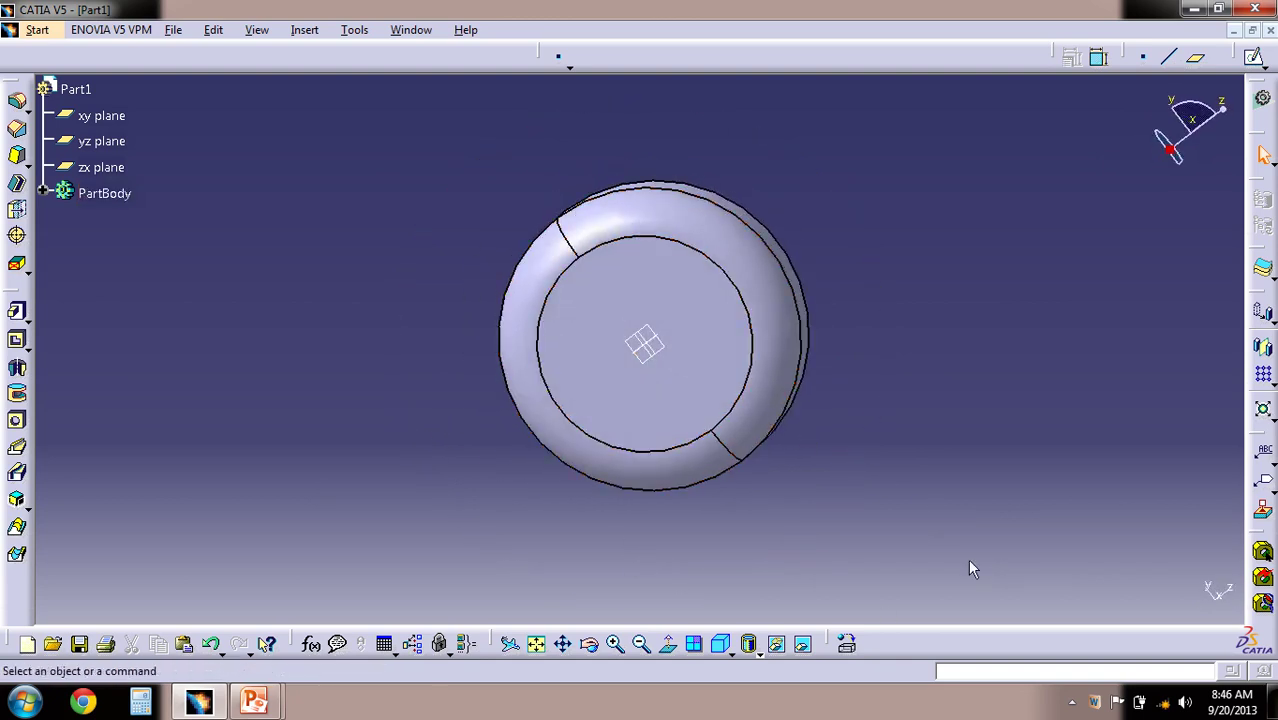
{"action": "left_click", "coordinate": [710, 349]}
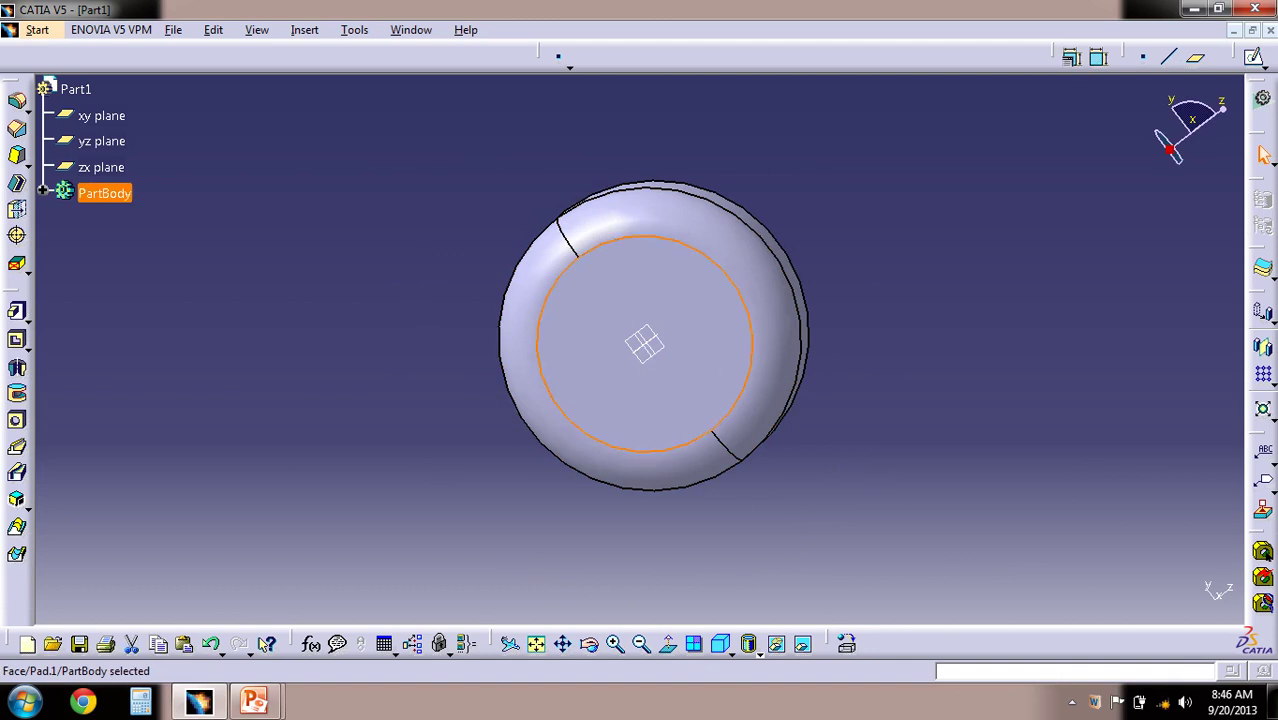
{"action": "left_click", "coordinate": [1253, 57]}
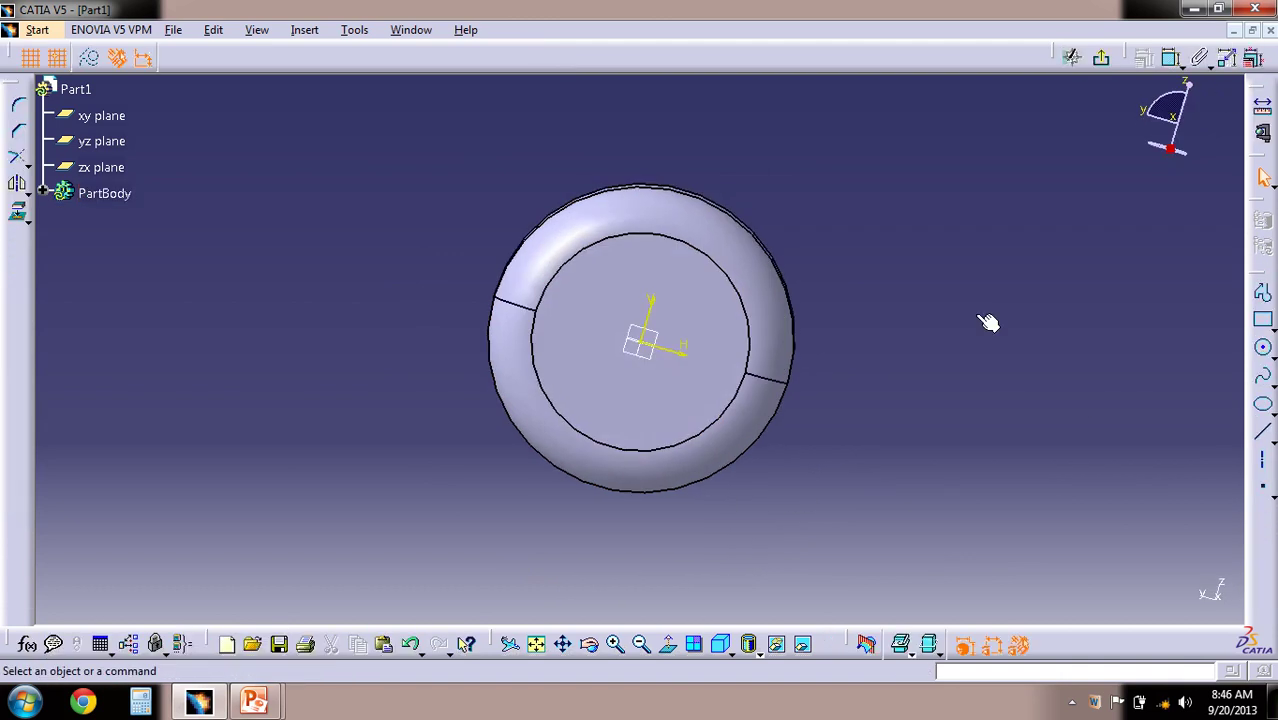
{"action": "middle_click_drag", "start_coordinate": [930, 327], "coordinate": [922, 208]}
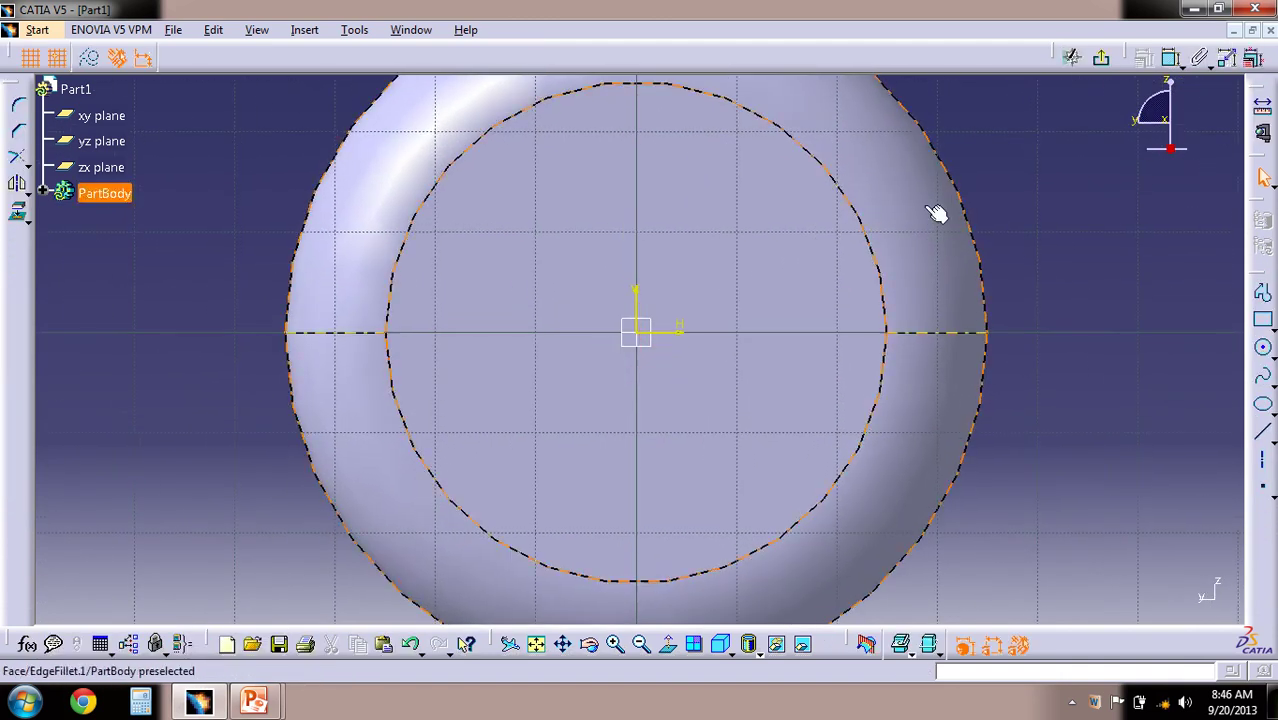
{"action": "middle_click_drag", "start_coordinate": [1029, 272], "coordinate": [1030, 275]}
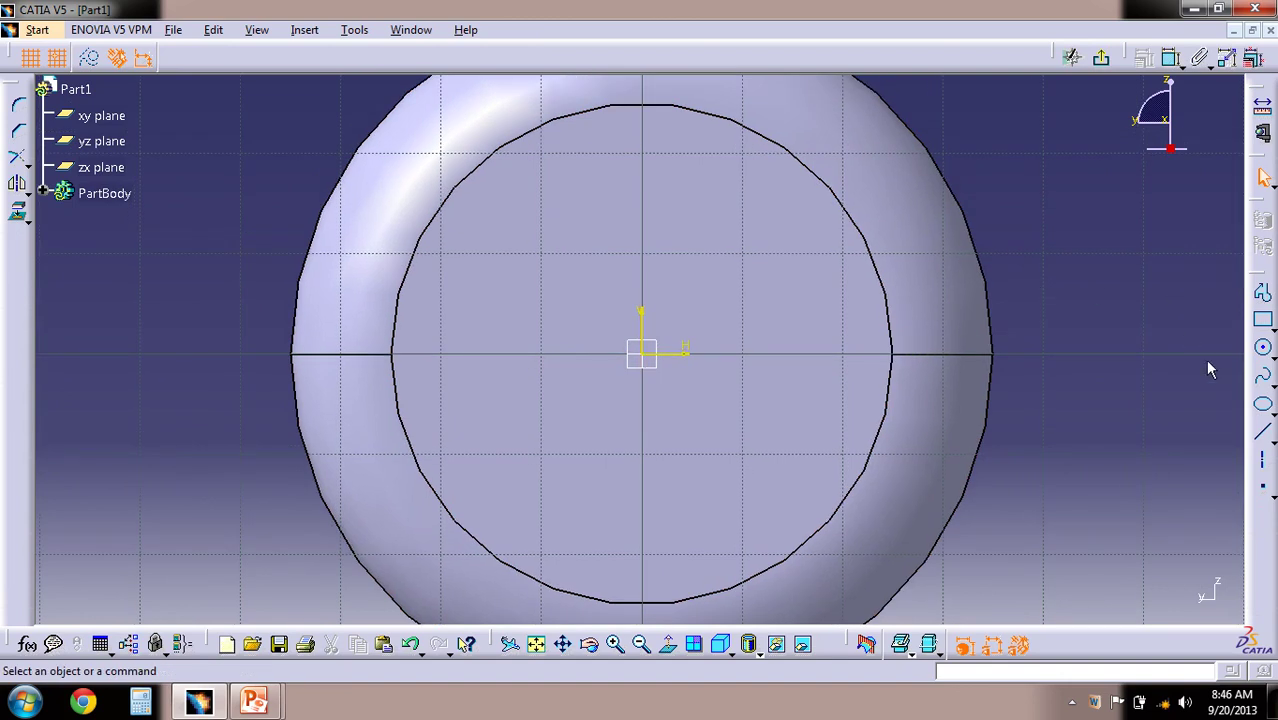
Sketch a vertical elongated hole of 2 mm radius through the origin, with arc centres at V 20 mm and -20 mm.
{"action": "left_click", "coordinate": [1268, 330]}
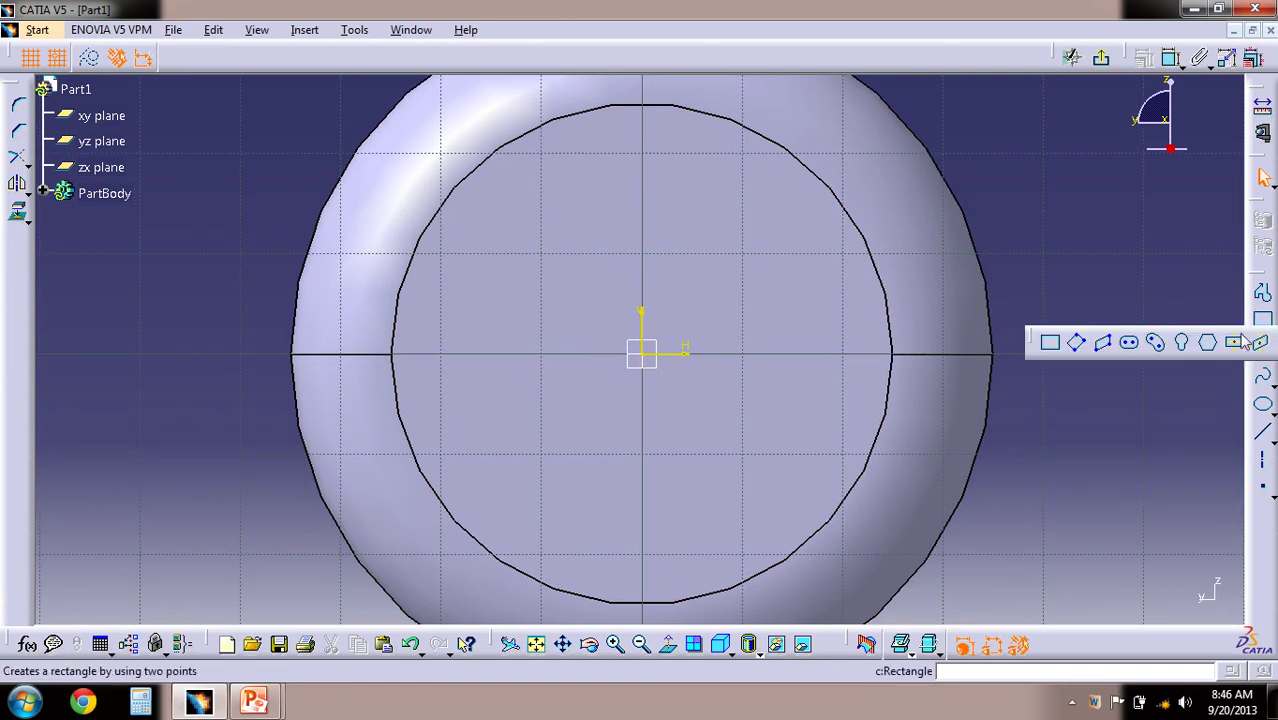
{"action": "left_click", "coordinate": [1131, 343]}
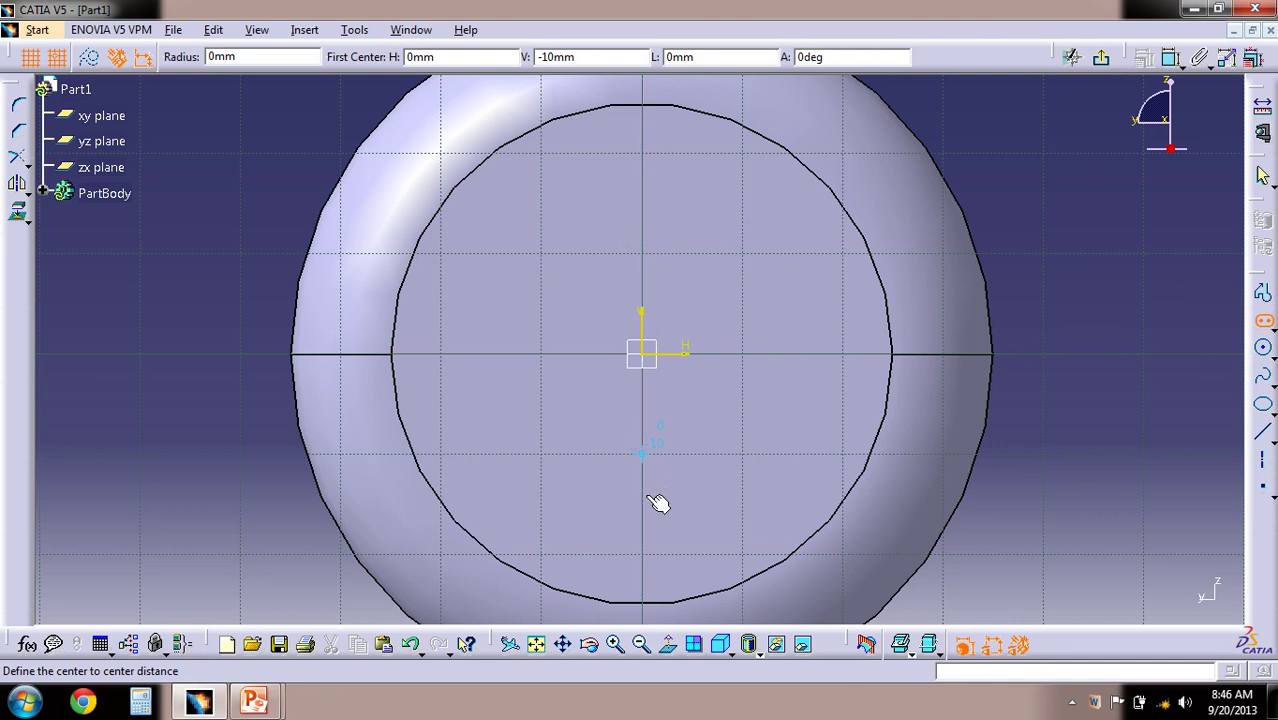
{"action": "left_click", "coordinate": [655, 161]}
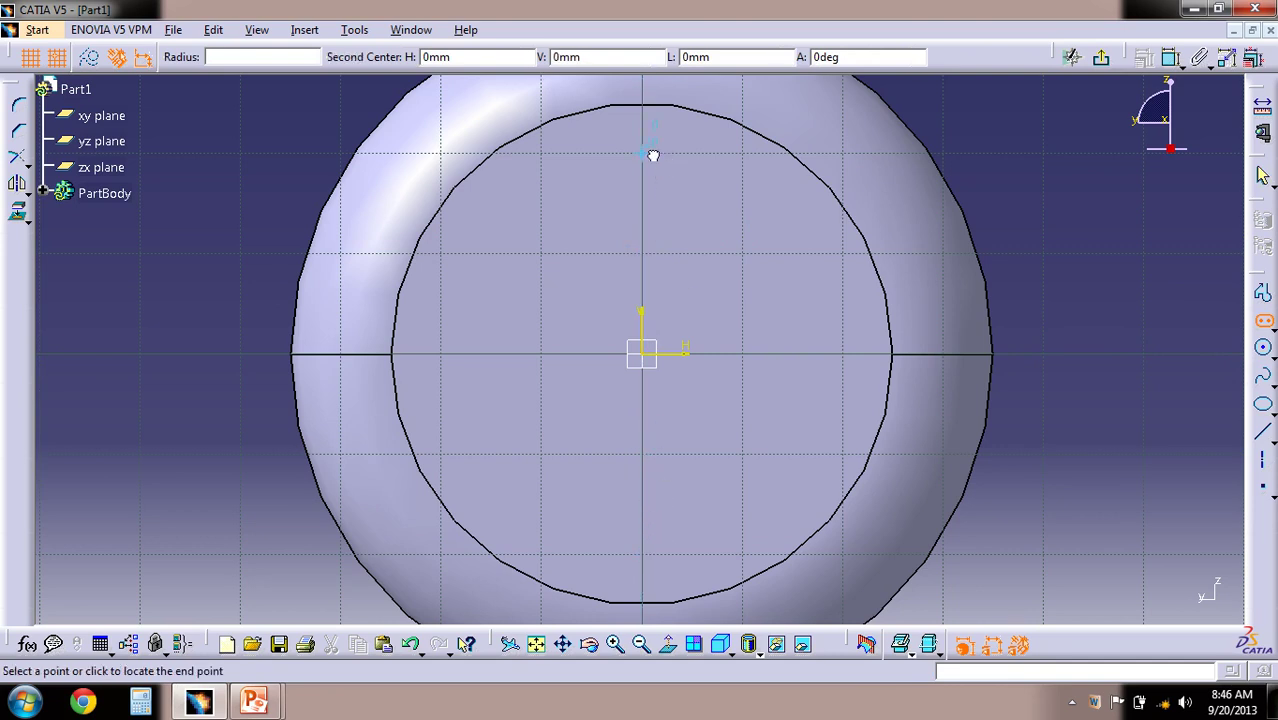
{"action": "left_click", "coordinate": [662, 534]}
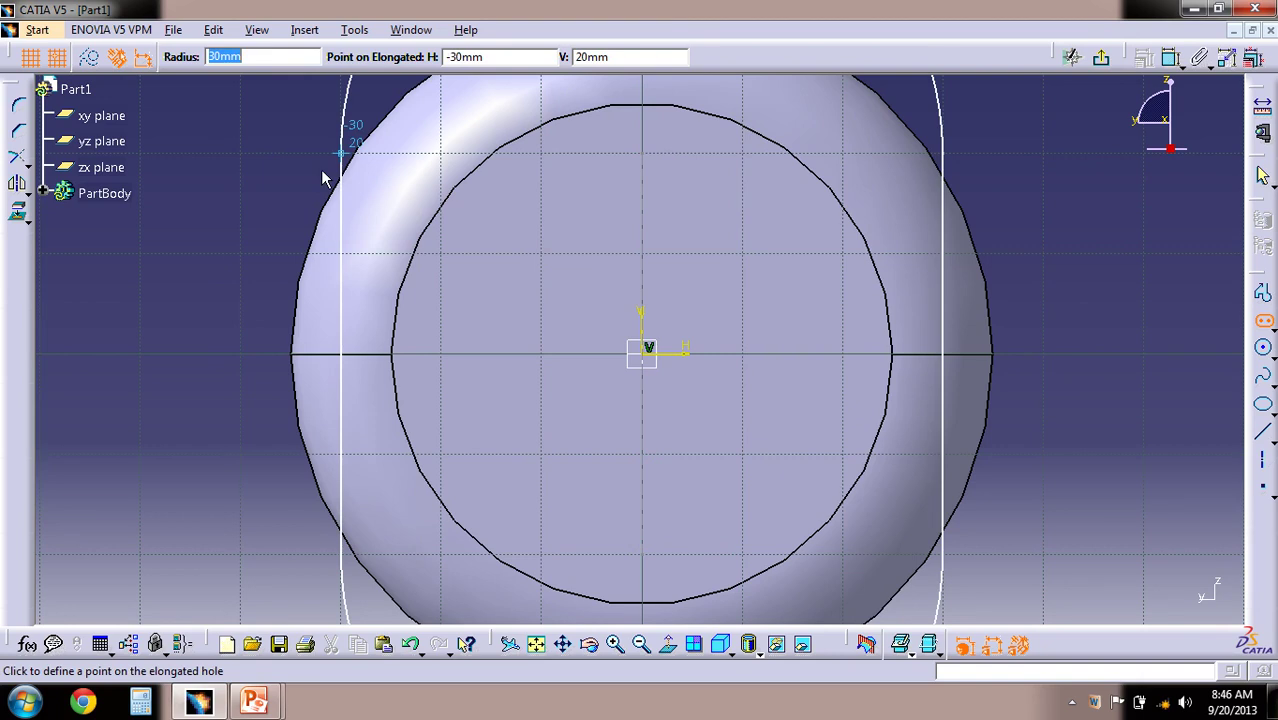
{"action": "type", "text": "2"}
{"action": "key", "text": "Return"}
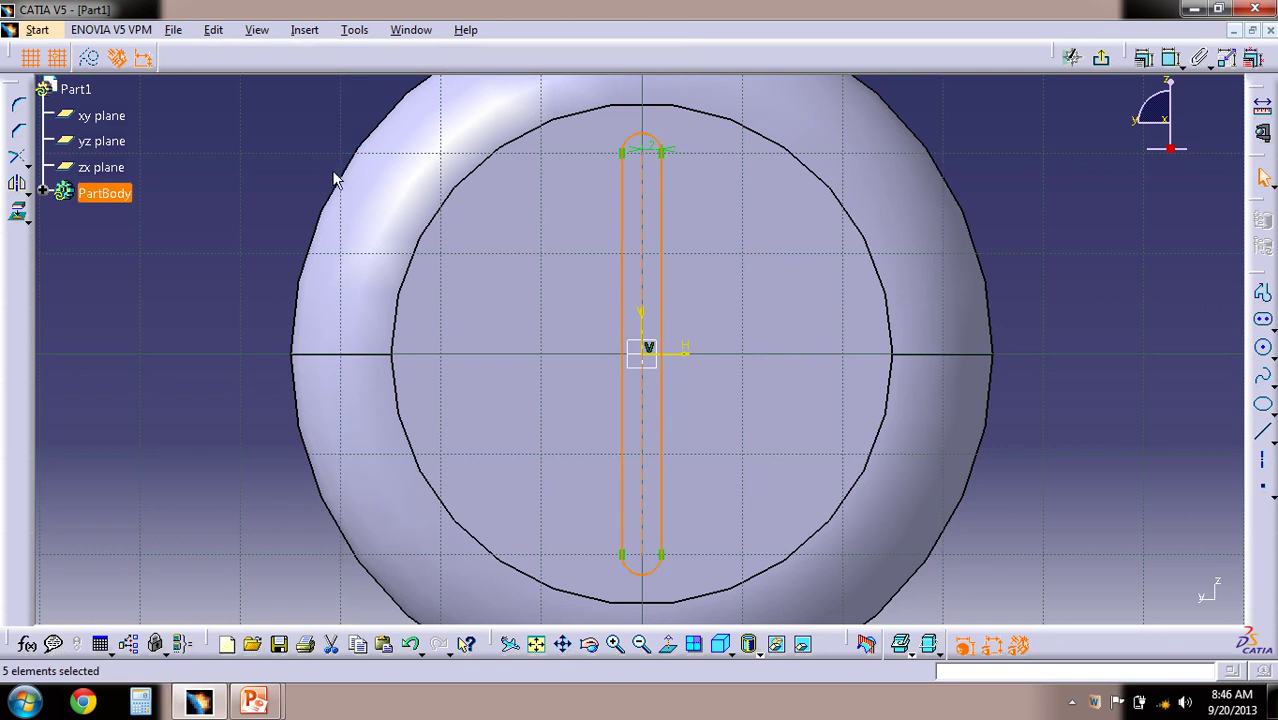
{"action": "left_click", "coordinate": [1013, 276]}
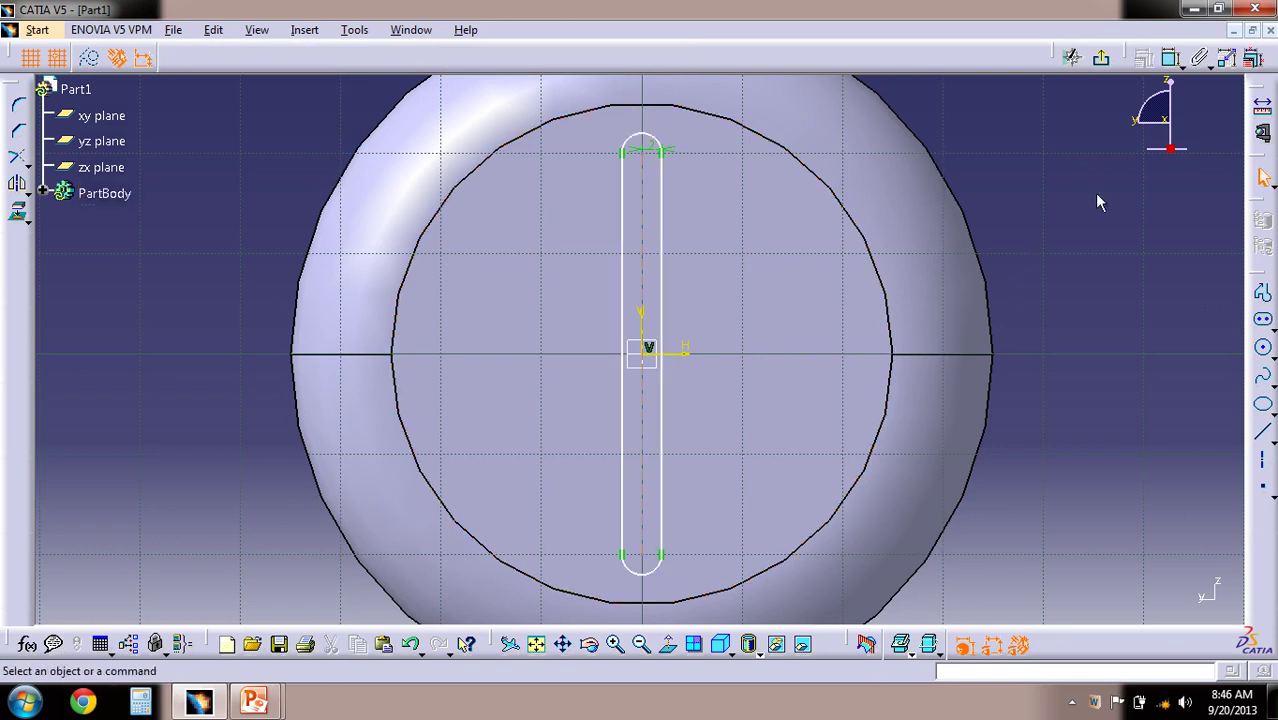
Sketch a second vertical elongated hole of 2 mm radius at H -10 mm, with arc centres at V 20 mm and -20 mm.
{"action": "left_click", "coordinate": [1263, 320]}
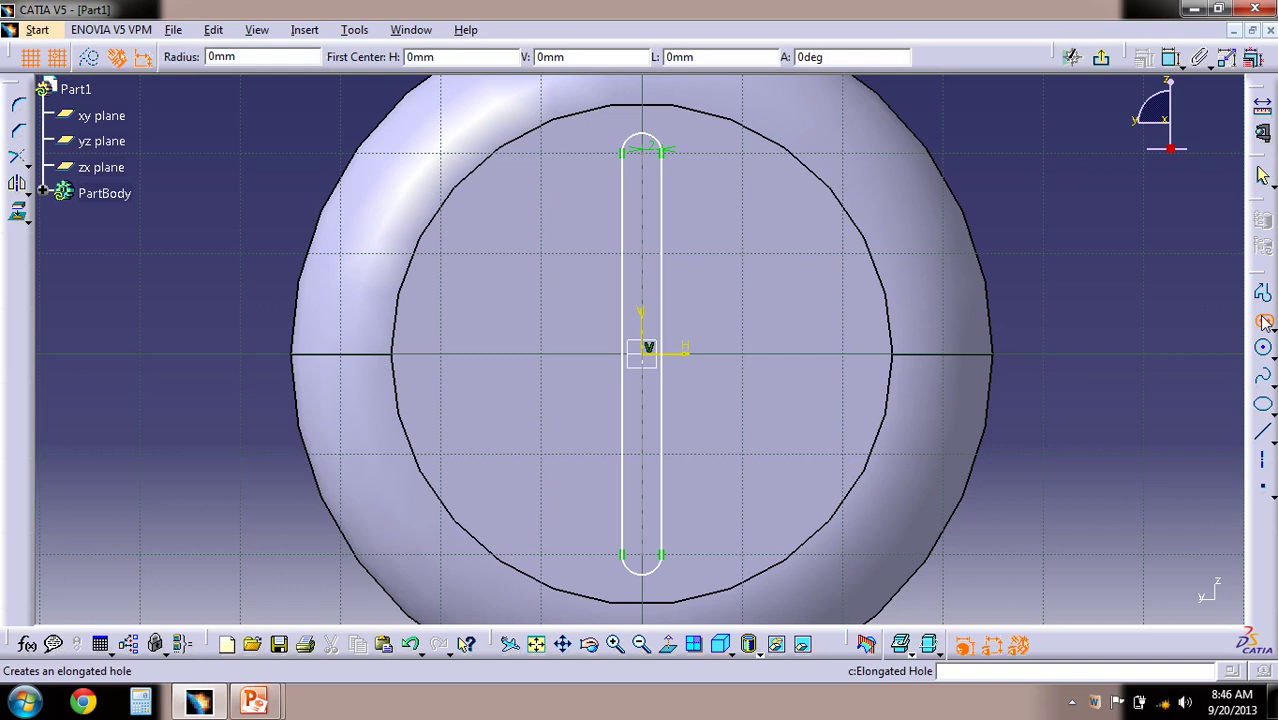
{"action": "left_click", "coordinate": [550, 158]}
{"action": "left_click", "coordinate": [556, 555]}
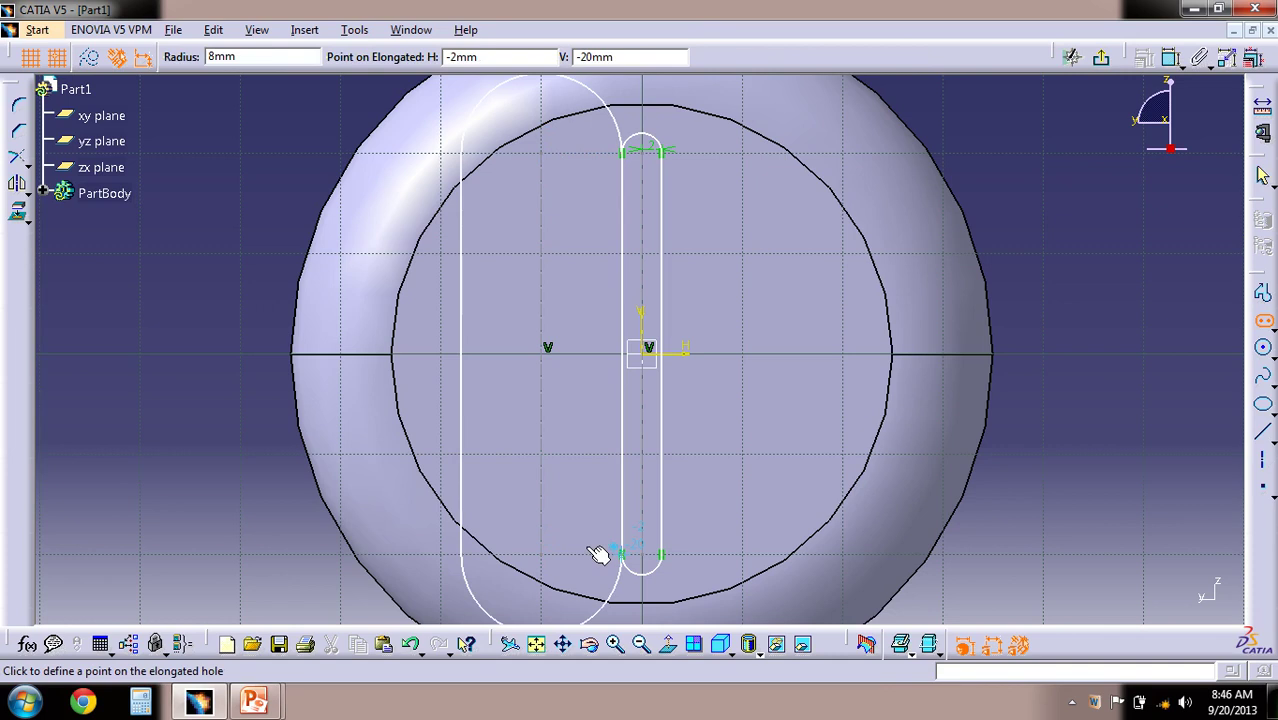
{"action": "key", "text": "Tab"}
{"action": "type", "text": "2"}
{"action": "key", "text": "Return"}
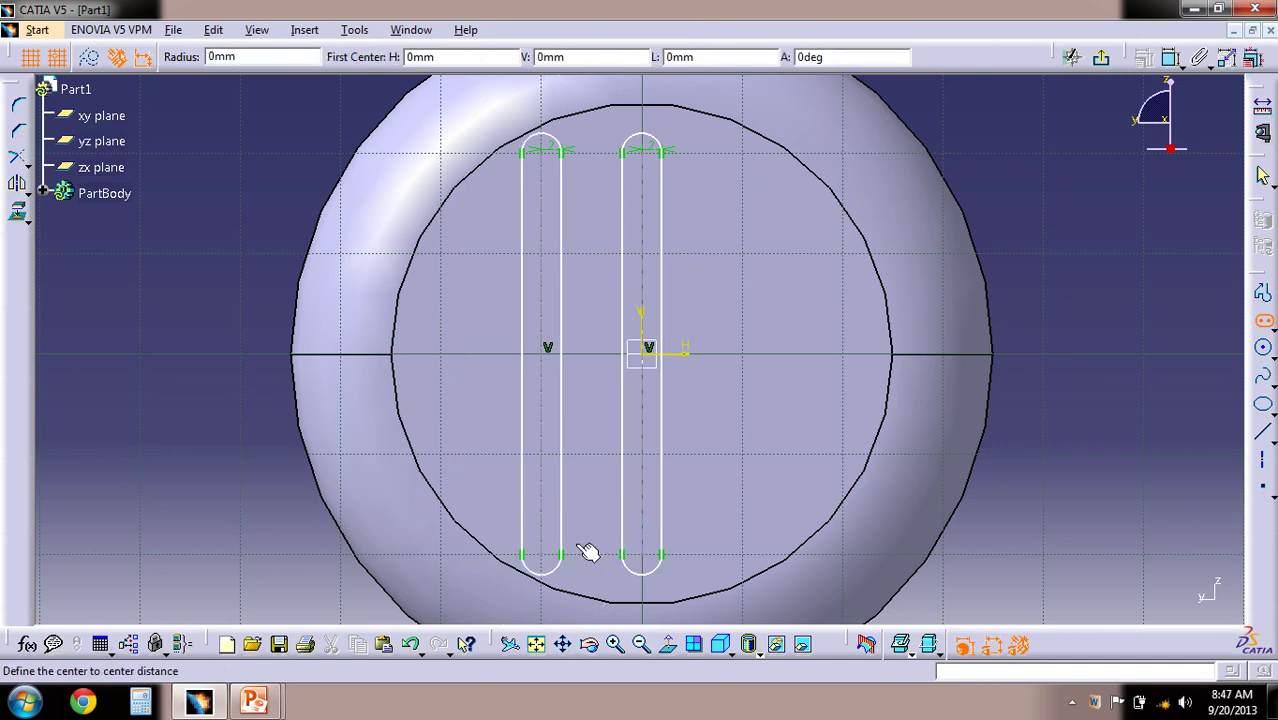
Sketch a third vertical elongated hole of 2 mm radius at H -20 mm, with arc centres at V 20 mm and -20 mm.
{"action": "left_click", "coordinate": [440, 155]}
{"action": "left_click", "coordinate": [452, 550]}
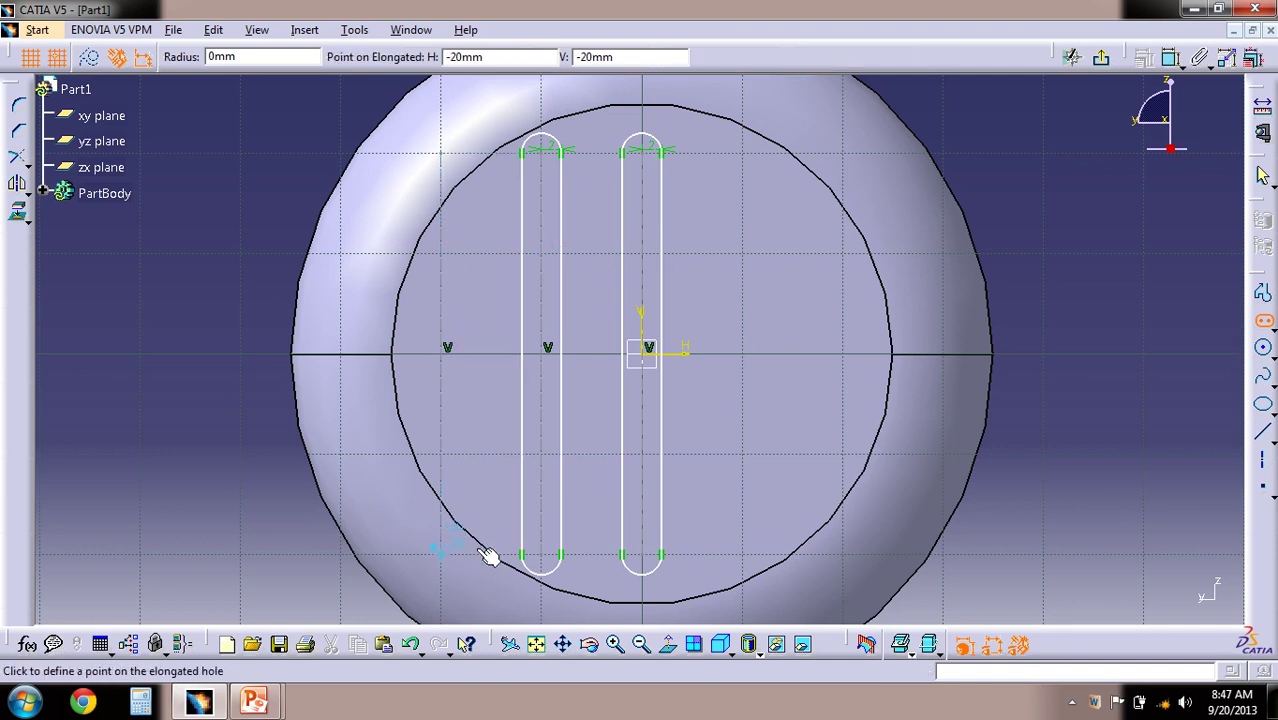
{"action": "double_click", "coordinate": [272, 57]}
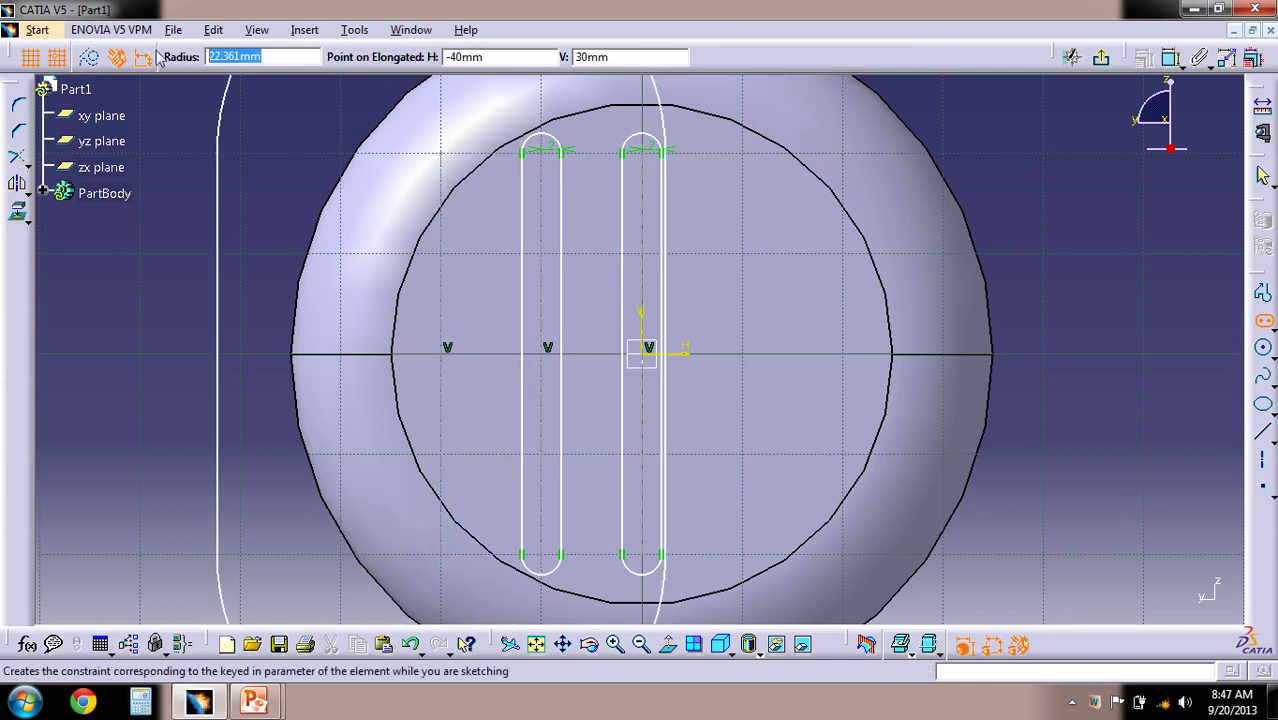
{"action": "type", "text": "2"}
{"action": "key", "text": "Return"}
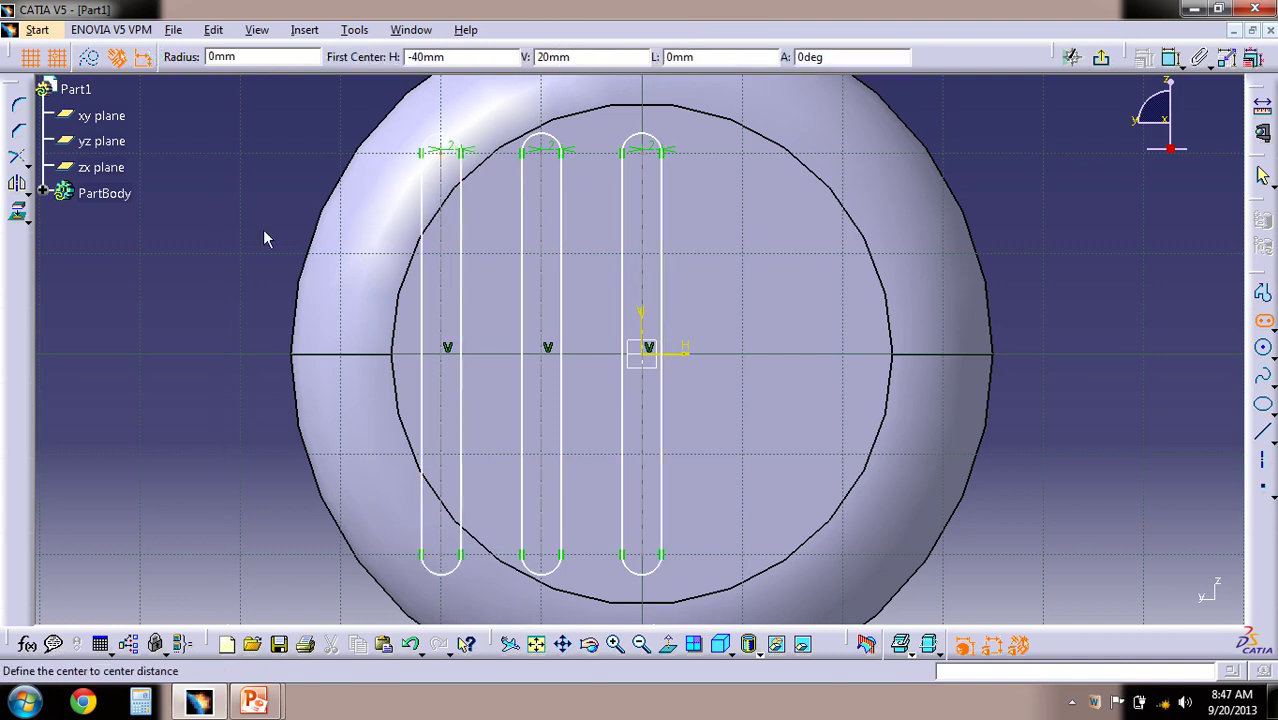
Sketch a fourth vertical elongated hole of 2 mm radius at H -30 mm, with arc centres at V 20 mm and -20 mm.
{"action": "left_click", "coordinate": [352, 158]}
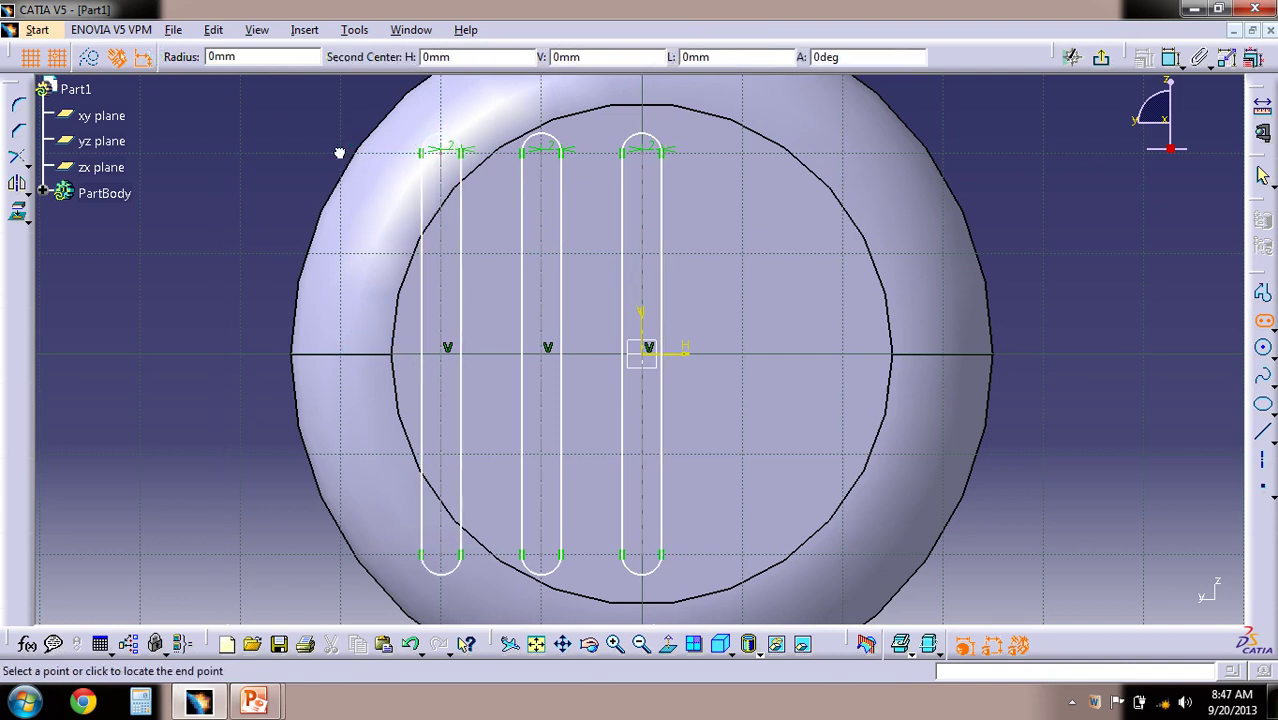
{"action": "left_click", "coordinate": [355, 560]}
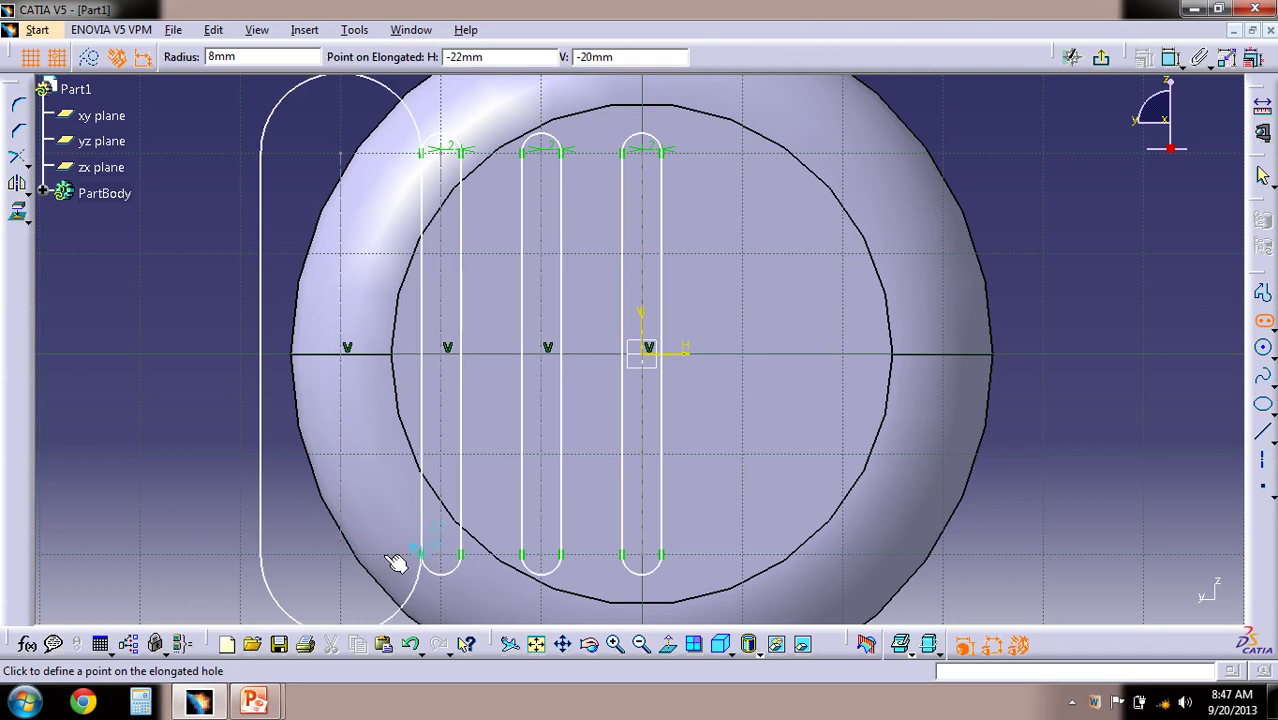
{"action": "type", "text": "2"}
{"action": "key", "text": "Return"}
{"action": "key", "text": "Escape"}
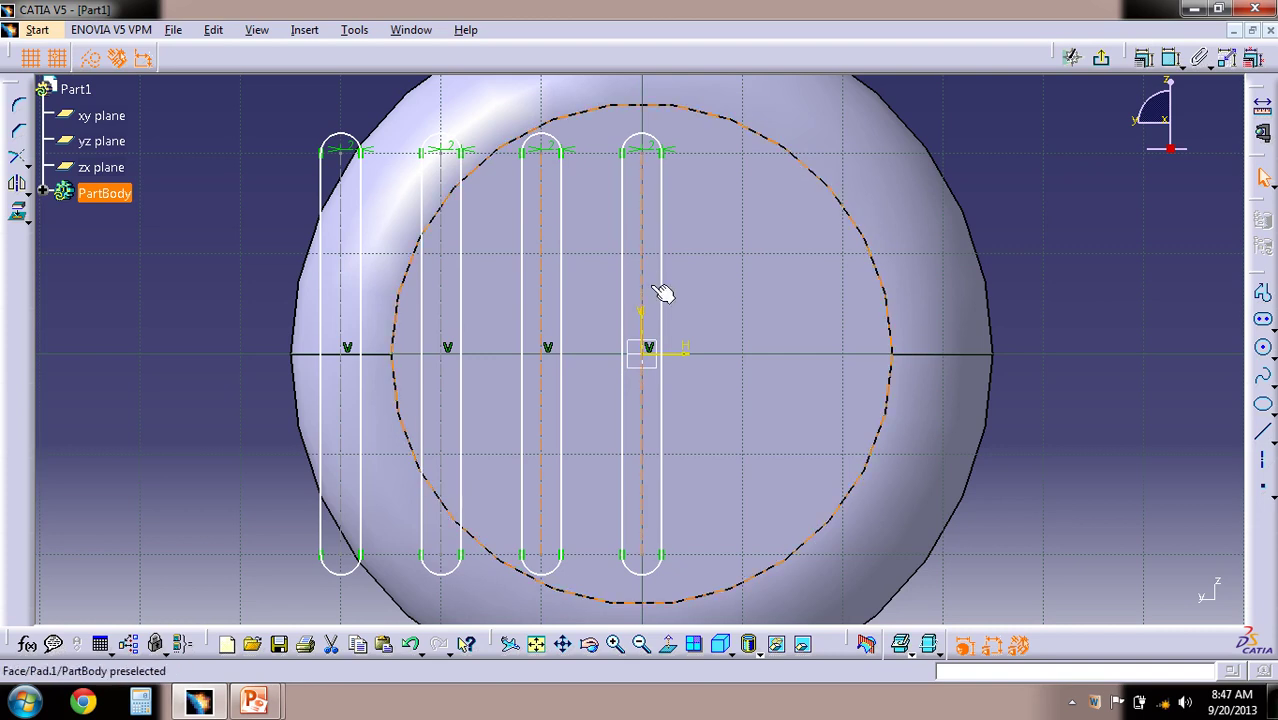
Constrain the distance between the centrelines of the slot at the origin and its neighbouring slot to 6 mm.
{"action": "left_click", "coordinate": [1171, 57]}
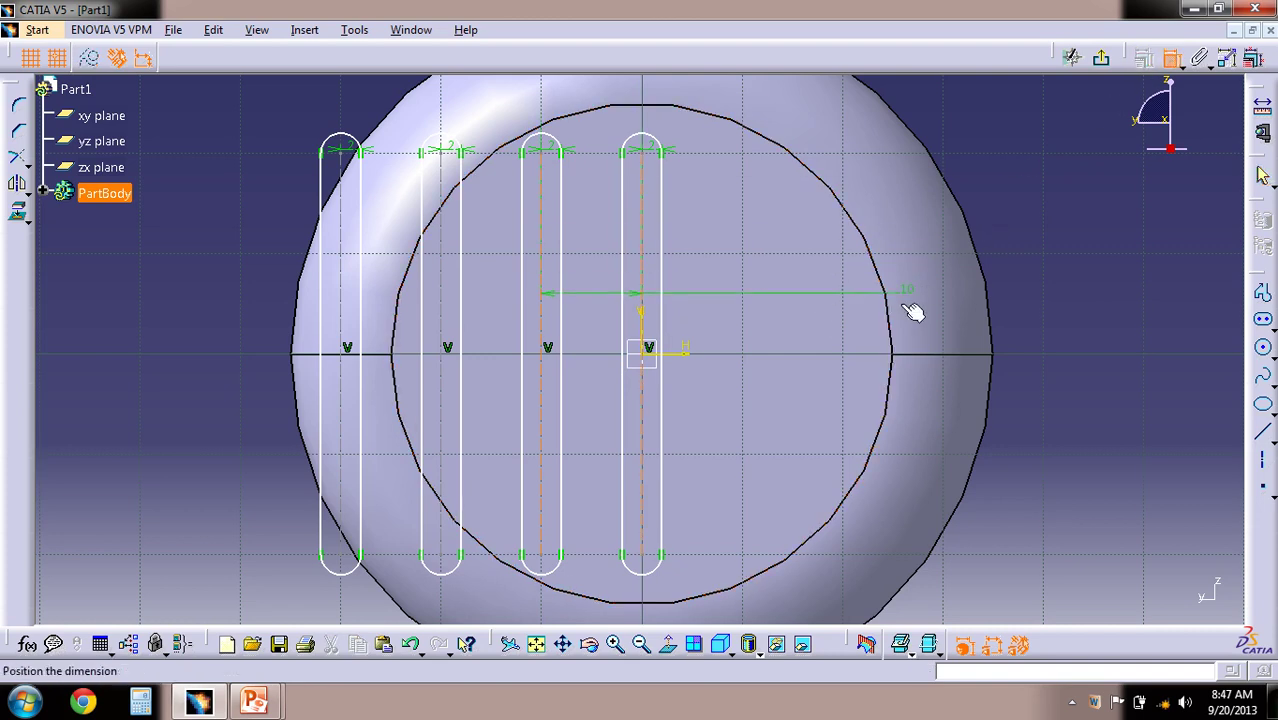
{"action": "left_click", "coordinate": [945, 300]}
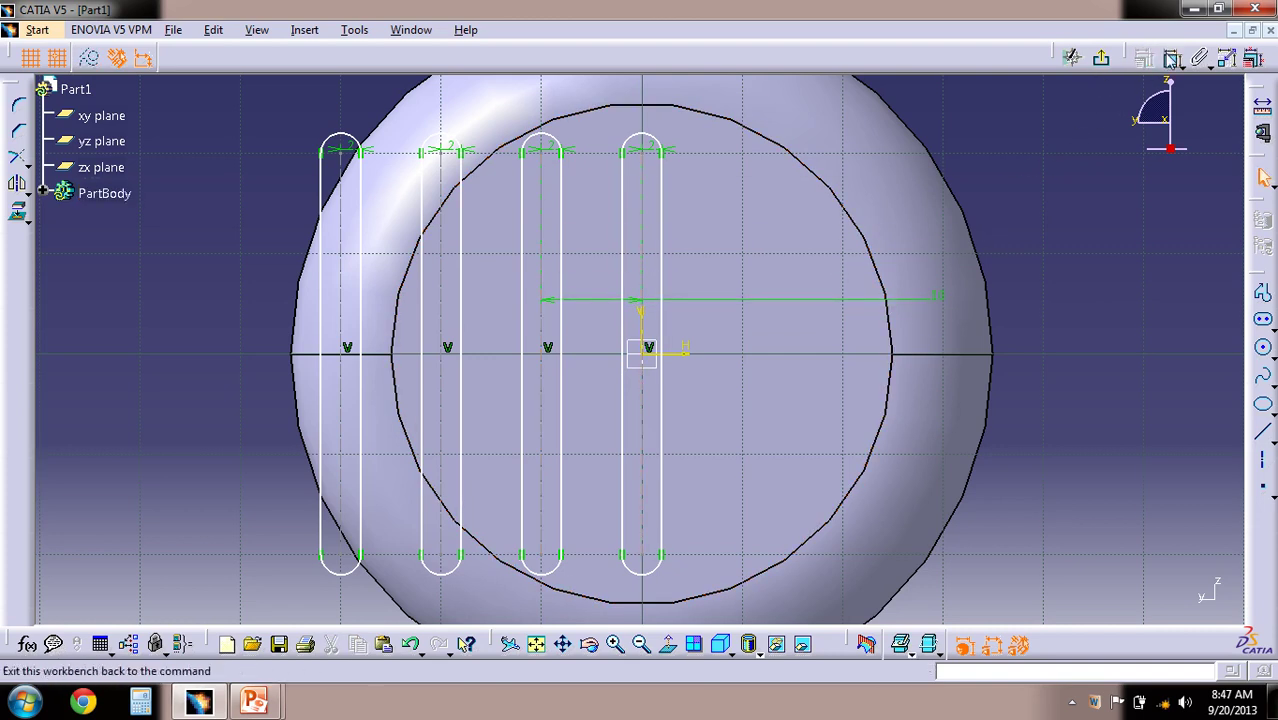
{"action": "left_click", "coordinate": [938, 298]}
{"action": "double_click", "coordinate": [938, 298]}
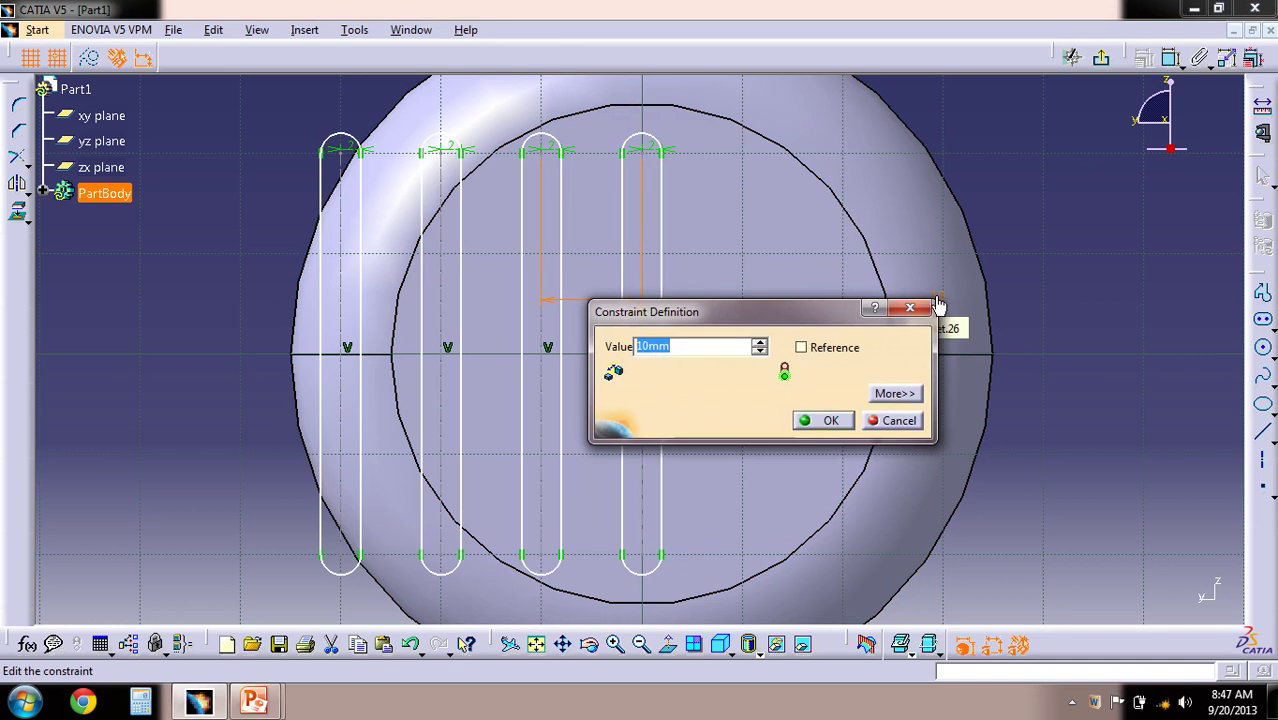
{"action": "left_click", "coordinate": [827, 421]}
{"action": "left_click", "coordinate": [1024, 285]}
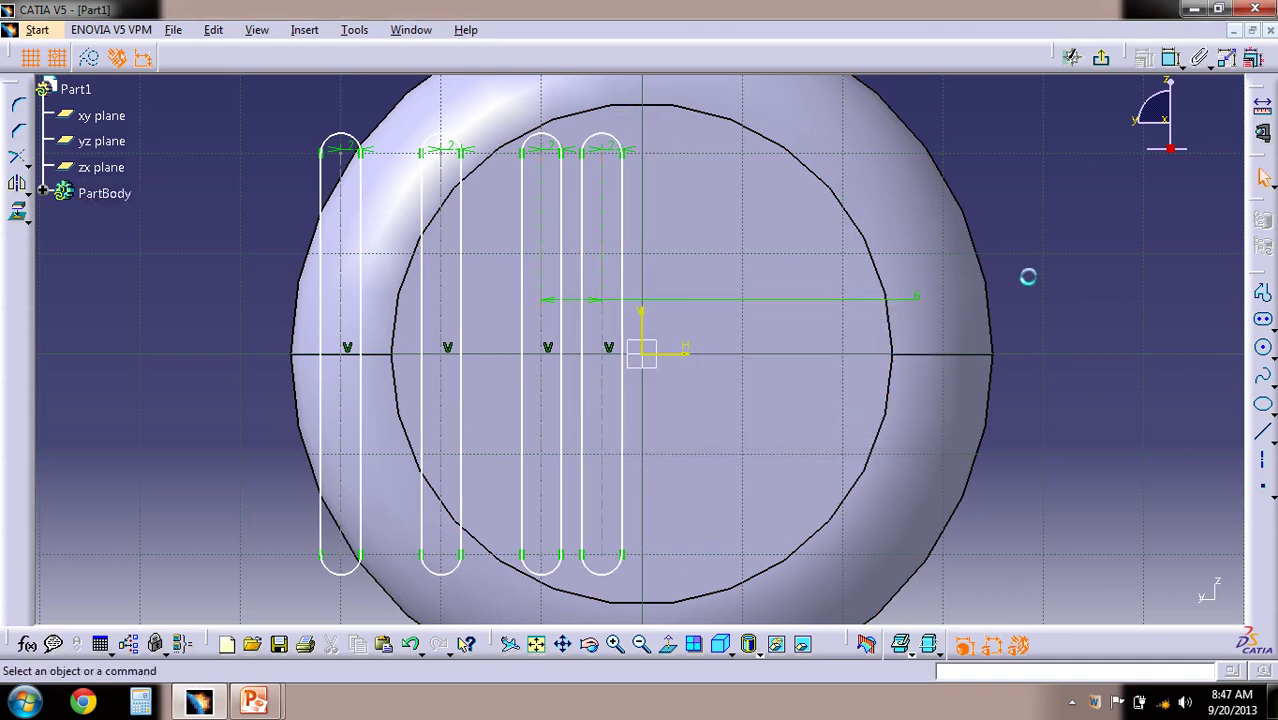
Constrain the distance between the centrelines of the second and third slots from the origin to 6 mm.
{"action": "left_click", "coordinate": [446, 288]}
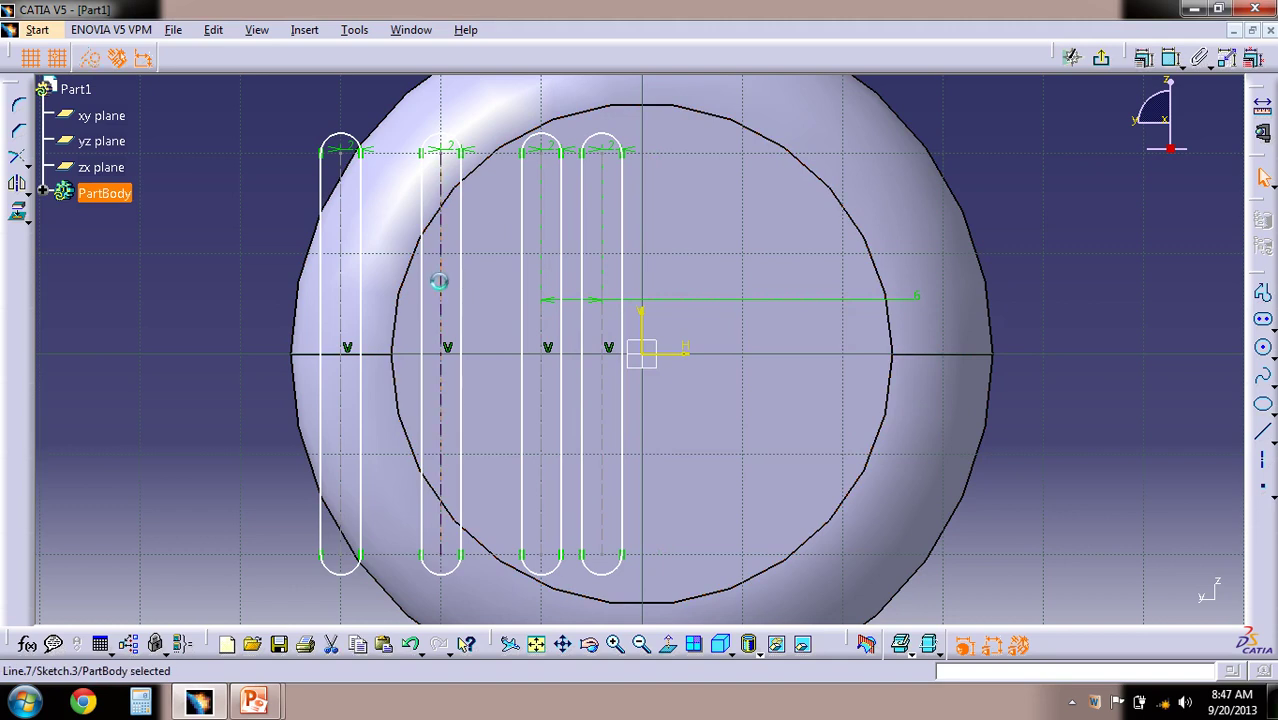
{"action": "left_click", "coordinate": [541, 286], "text": "ctrl"}
{"action": "left_click", "coordinate": [1170, 57]}
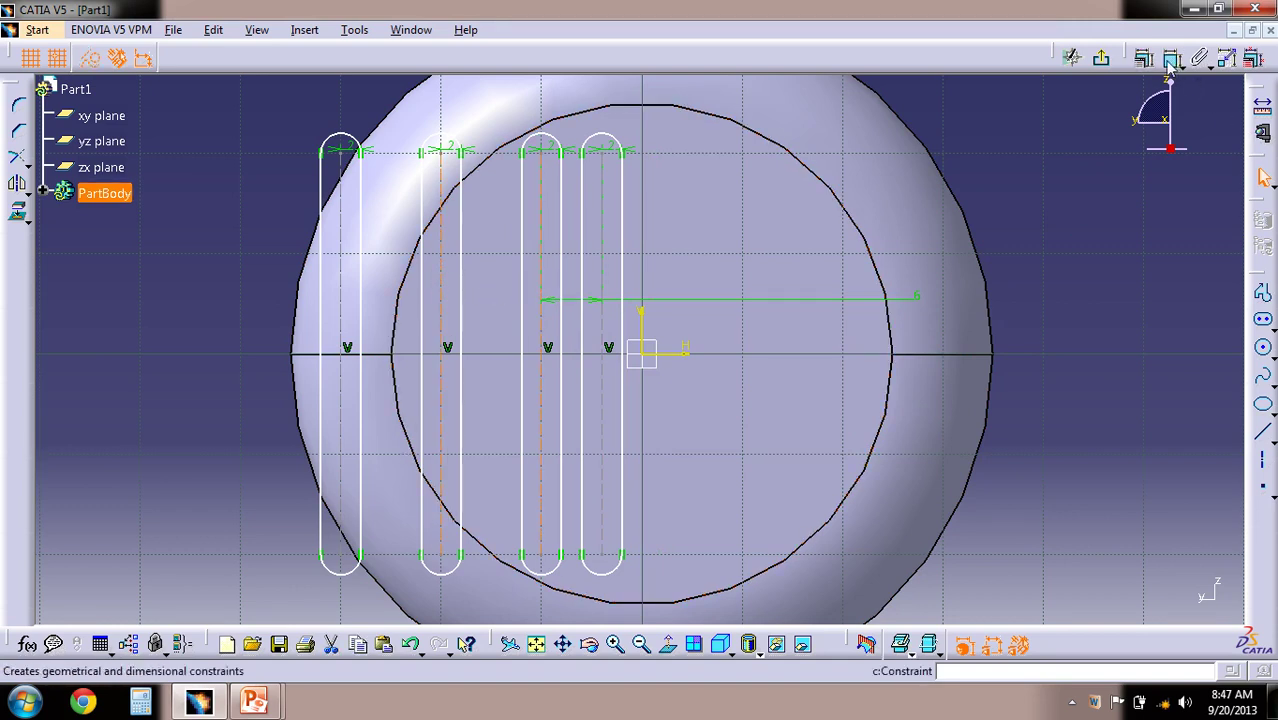
{"action": "left_click", "coordinate": [1056, 256]}
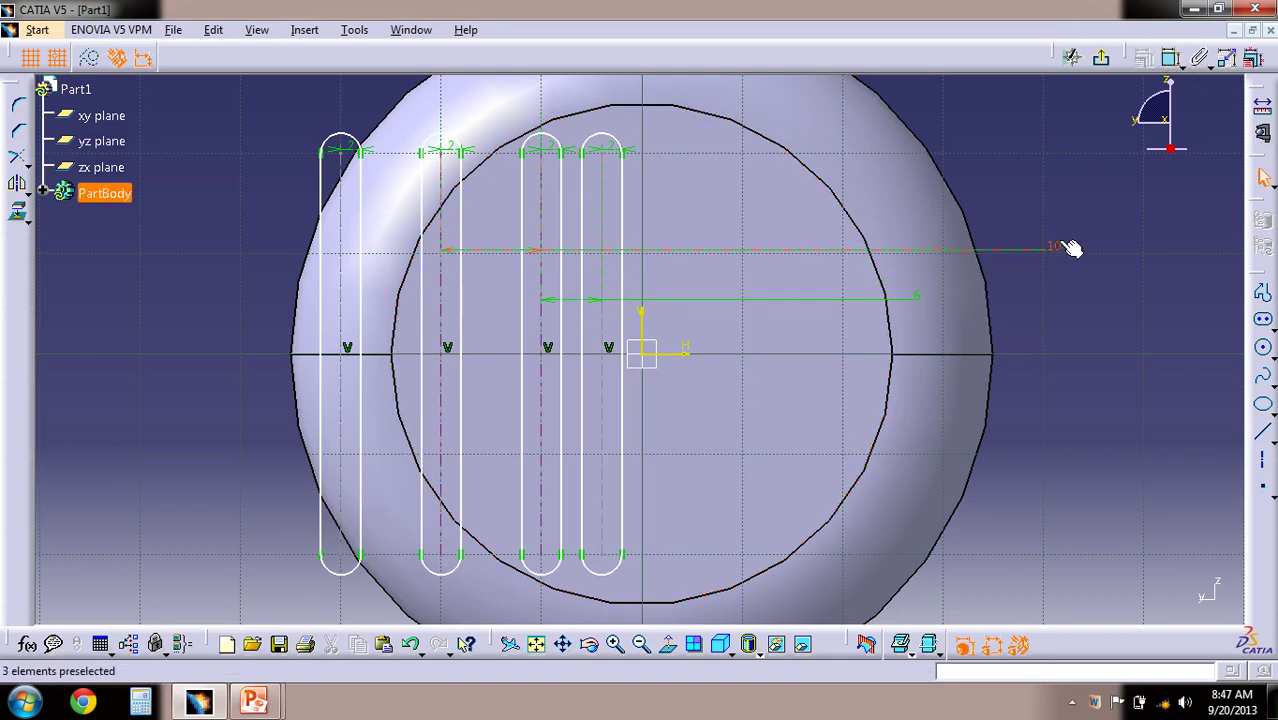
{"action": "double_click", "coordinate": [1058, 247]}
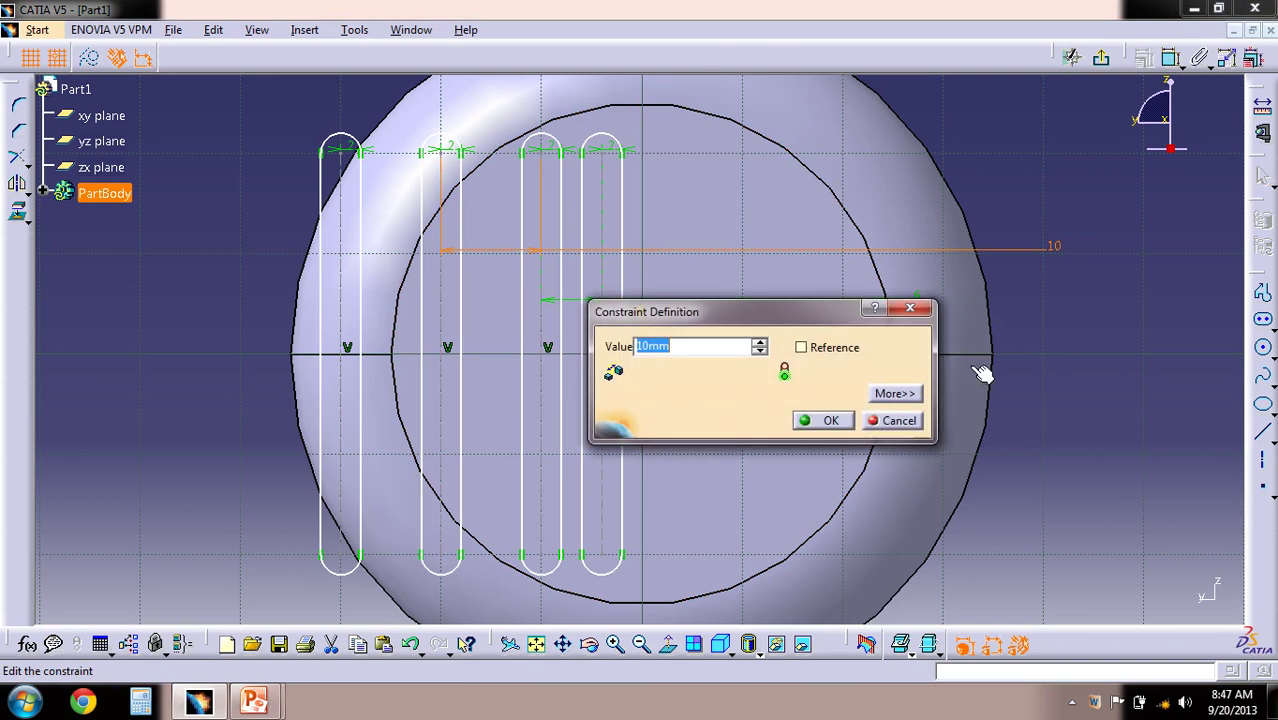
{"action": "key", "text": "Return"}
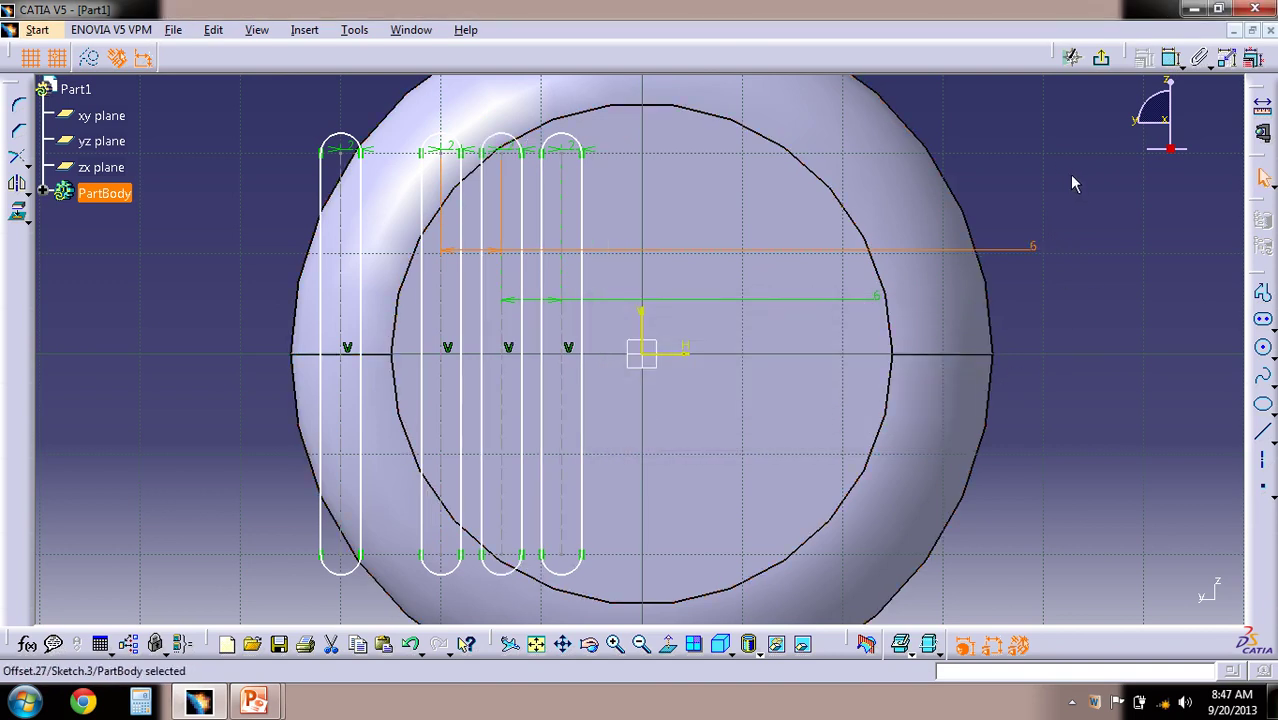
{"action": "left_click", "coordinate": [1170, 60]}
{"action": "left_click", "coordinate": [342, 296]}
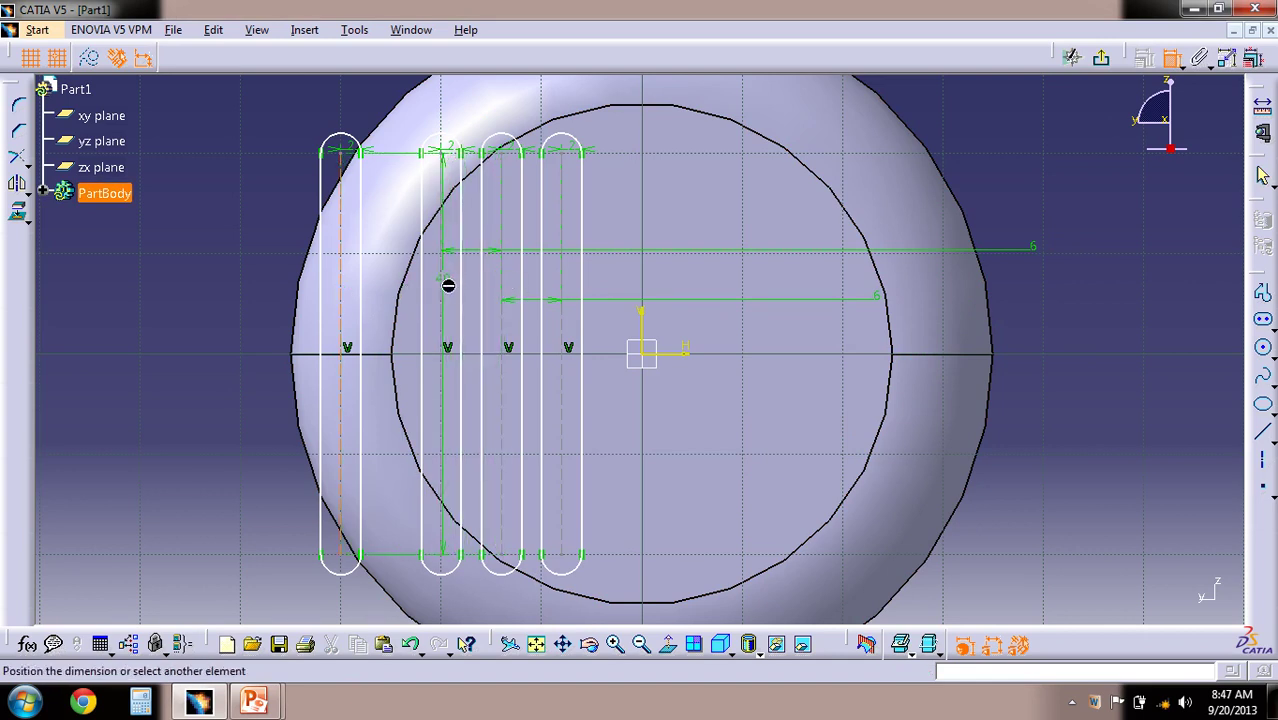
{"action": "left_click", "coordinate": [447, 480]}
{"action": "left_click", "coordinate": [452, 463]}
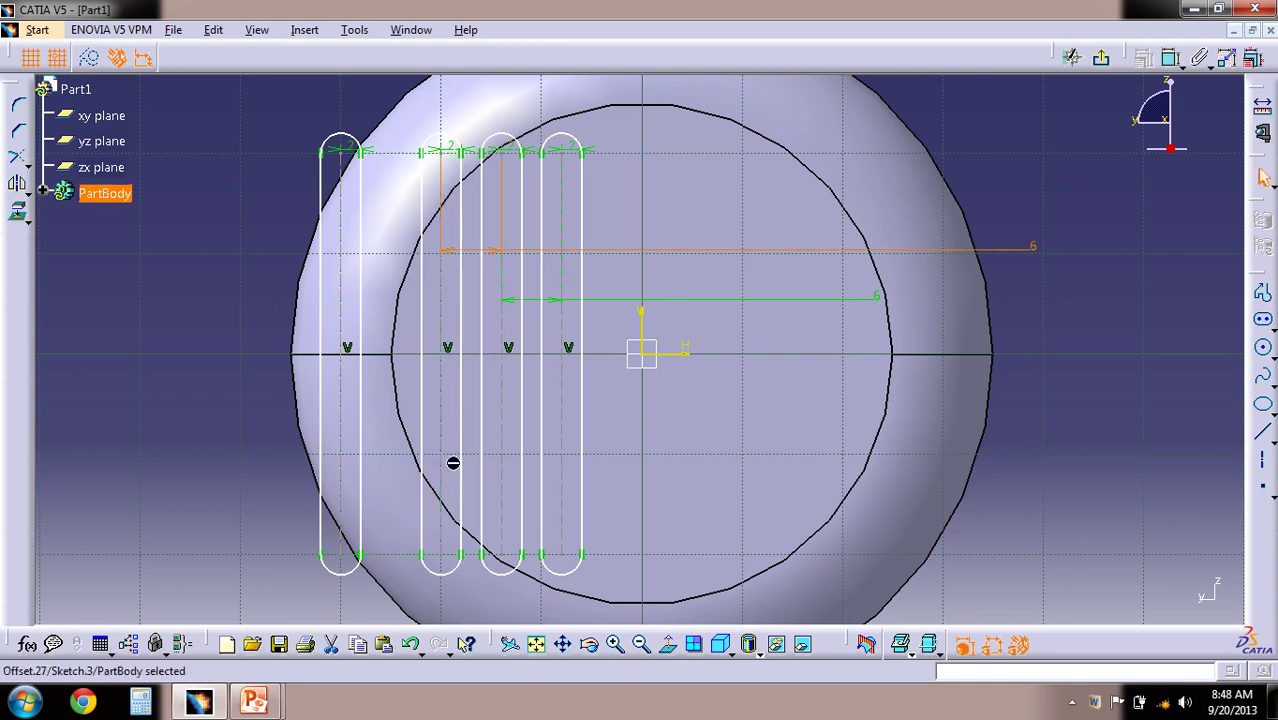
Constrain the distance between the centrelines of the third slot and the outermost fourth slot to 6 mm.
{"action": "left_click", "coordinate": [1170, 62]}
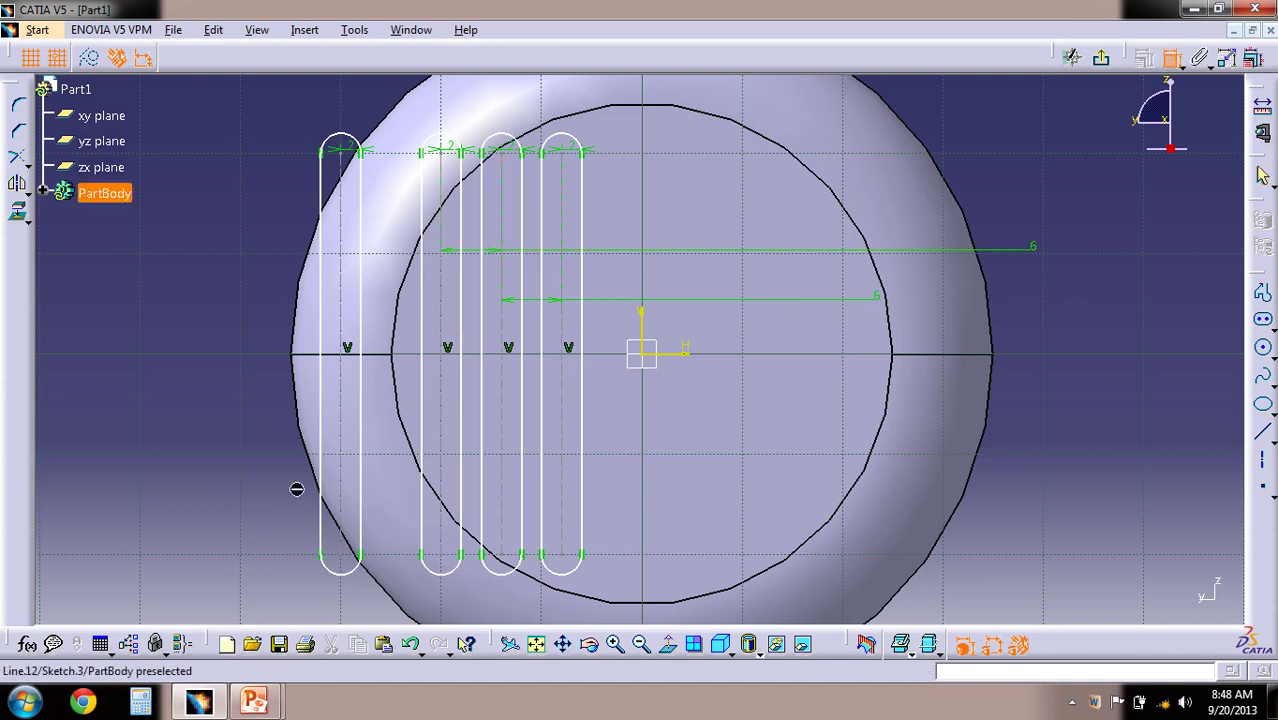
{"action": "left_click", "coordinate": [350, 436]}
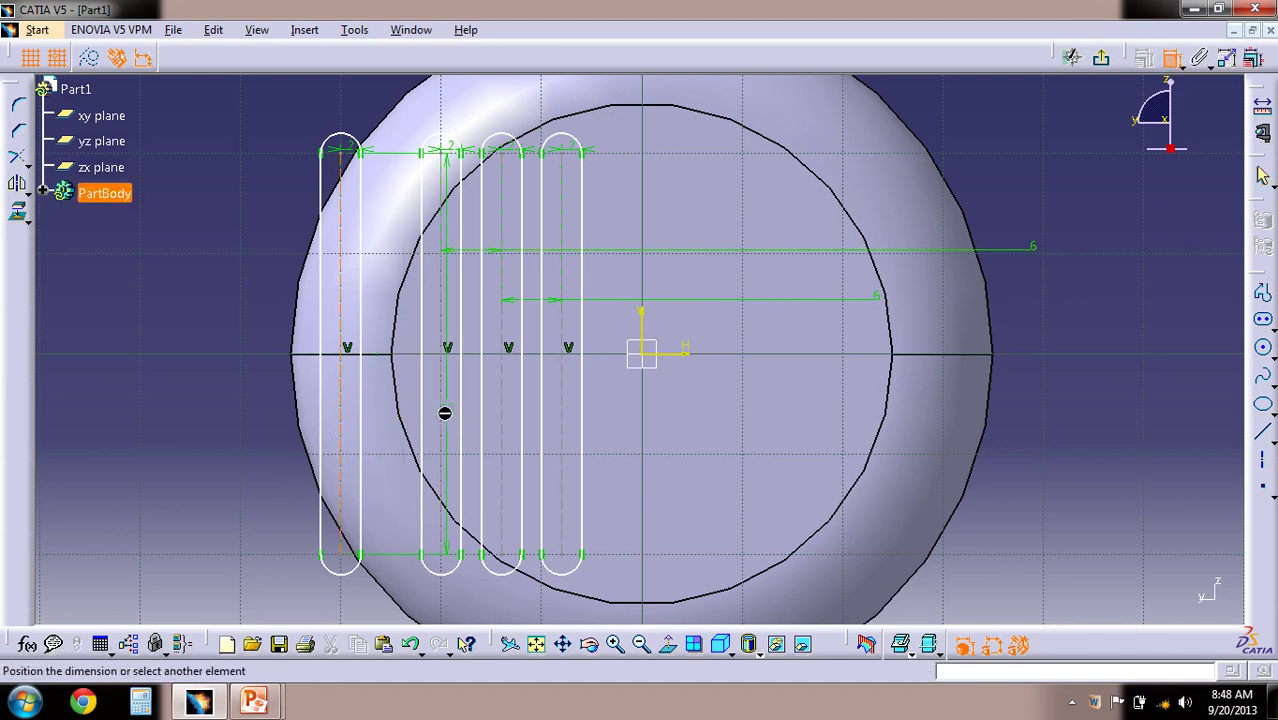
{"action": "left_click", "coordinate": [448, 418]}
{"action": "left_click", "coordinate": [1024, 421]}
{"action": "double_click", "coordinate": [1025, 419]}
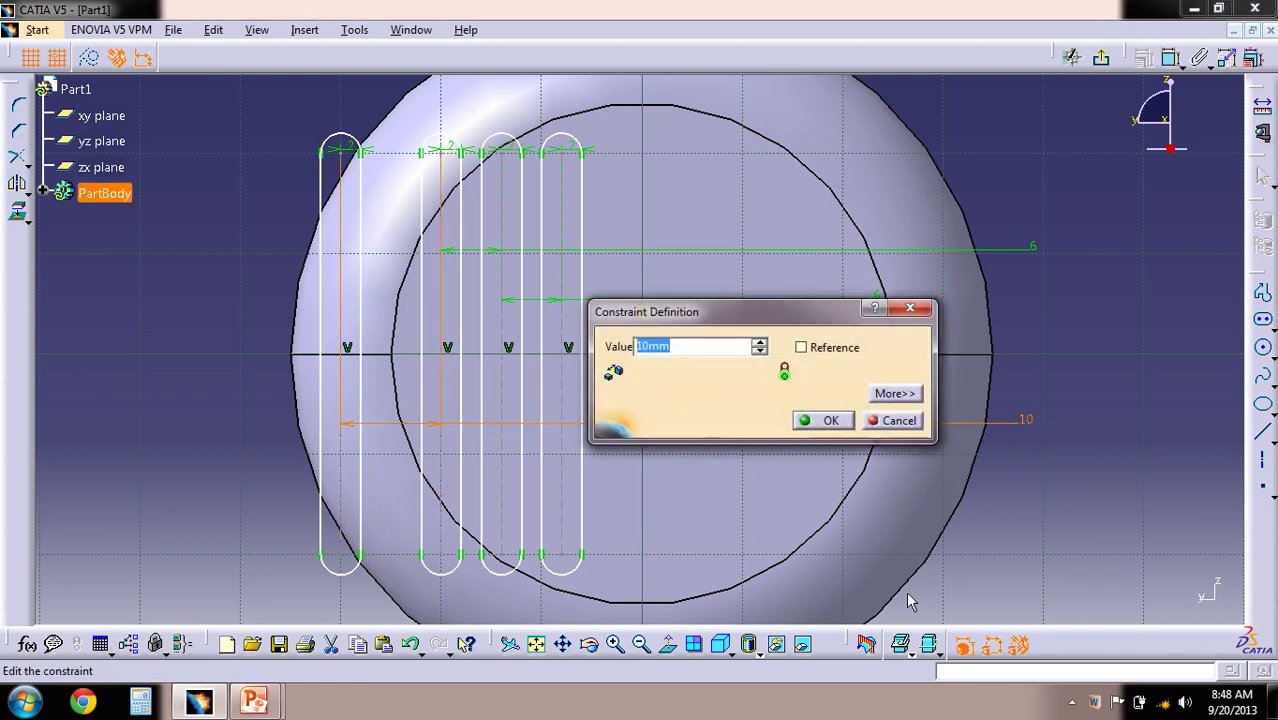
{"action": "type", "text": "6"}
{"action": "left_click", "coordinate": [830, 421]}
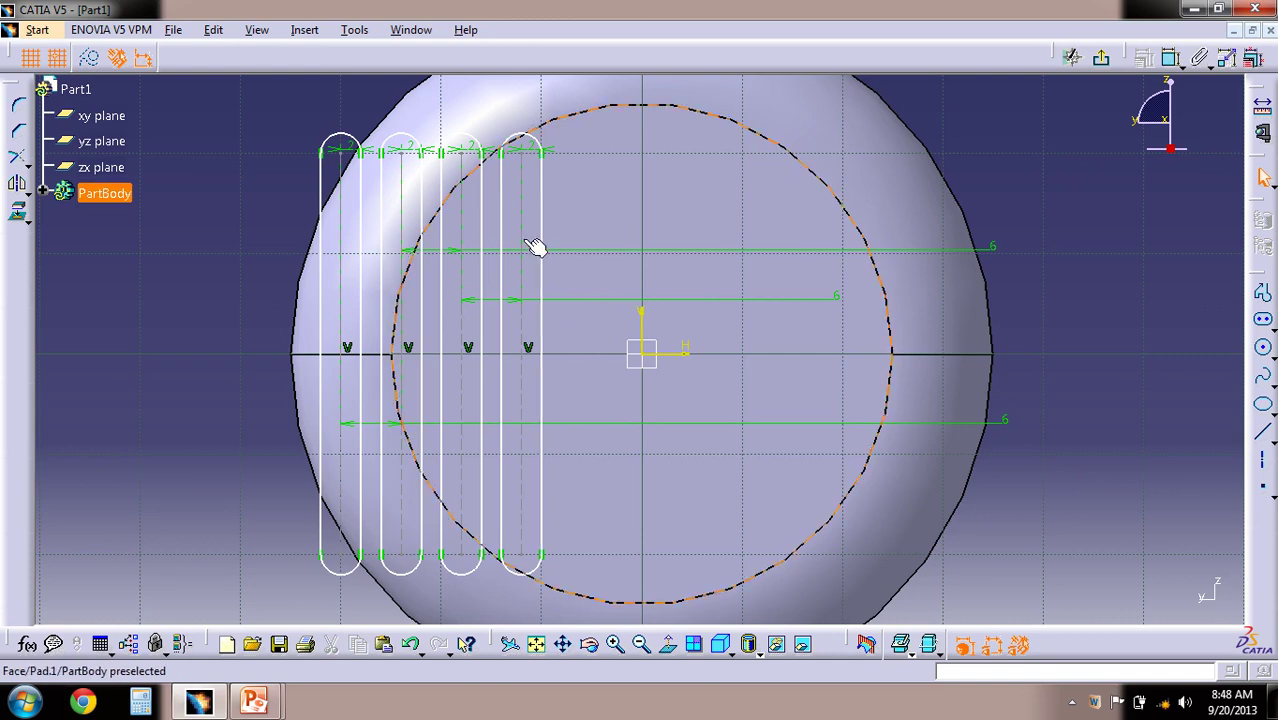
Make the centreline of the slot nearest the origin coincident with the sketch's V axis.
{"action": "left_click", "coordinate": [650, 330]}
{"action": "left_click", "coordinate": [1145, 57]}
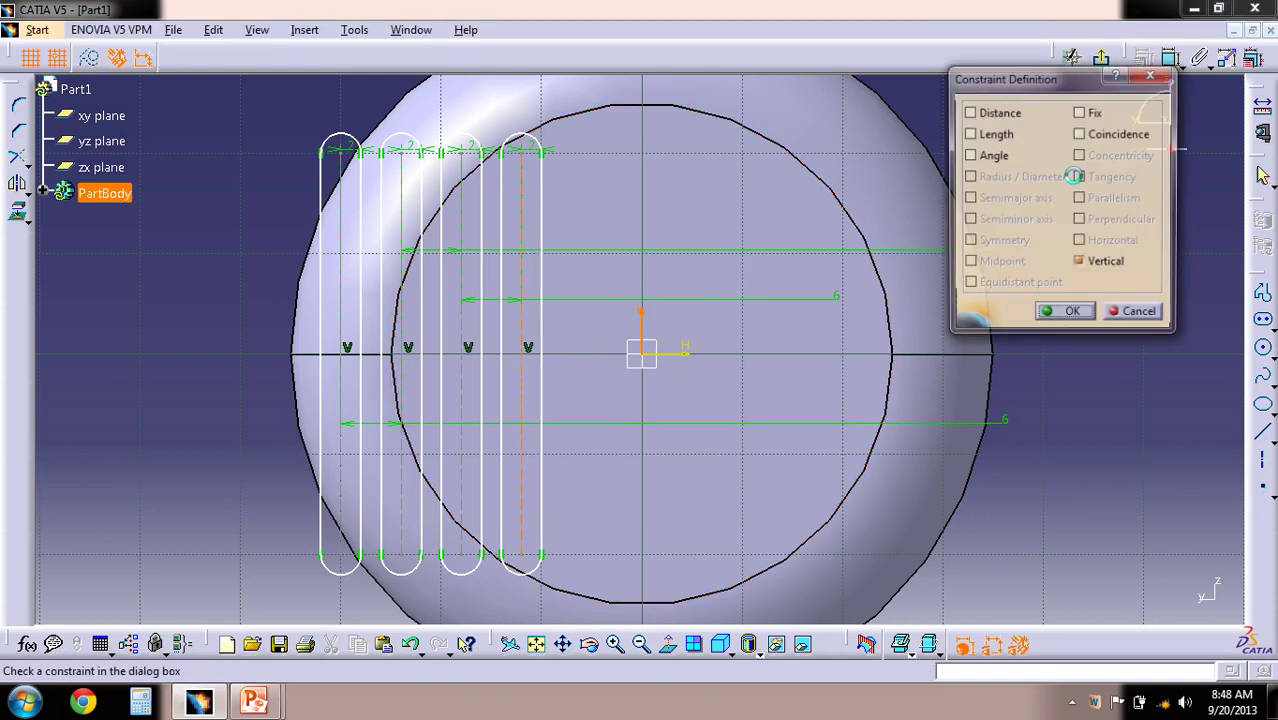
{"action": "left_click", "coordinate": [1079, 134]}
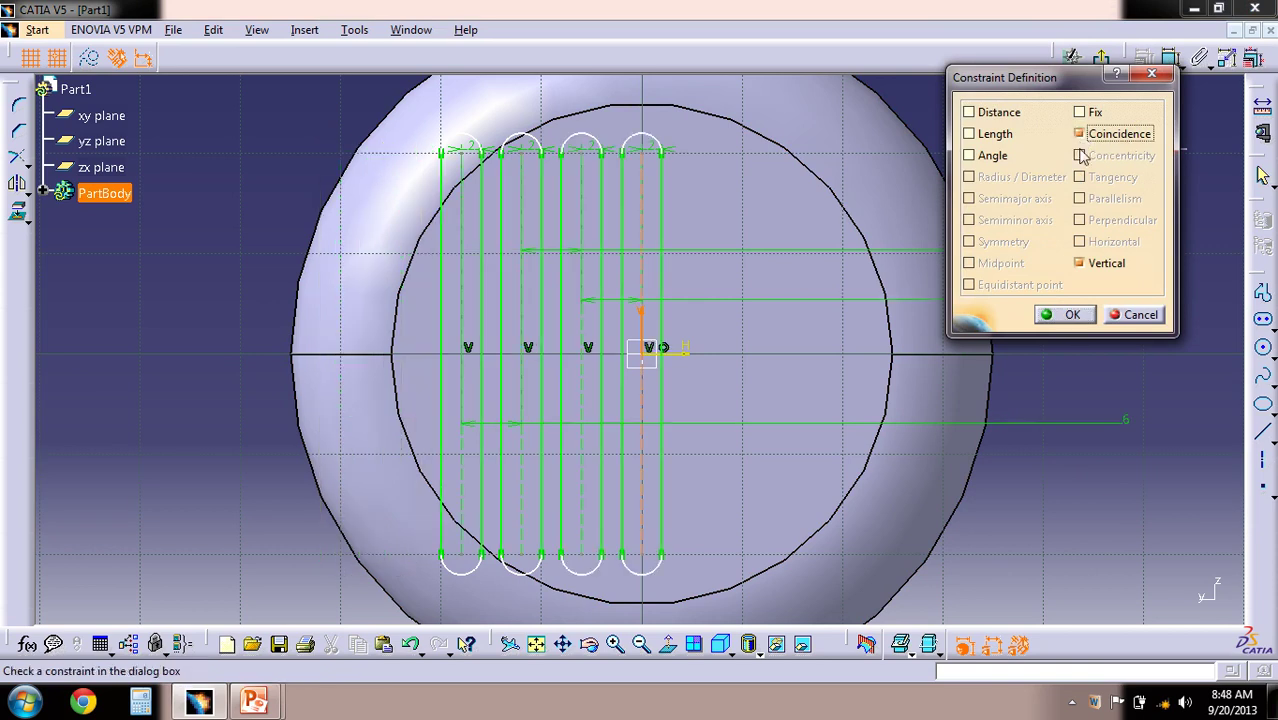
{"action": "left_click", "coordinate": [1066, 314]}
{"action": "middle_click_drag", "start_coordinate": [1133, 312], "coordinate": [1133, 317]}
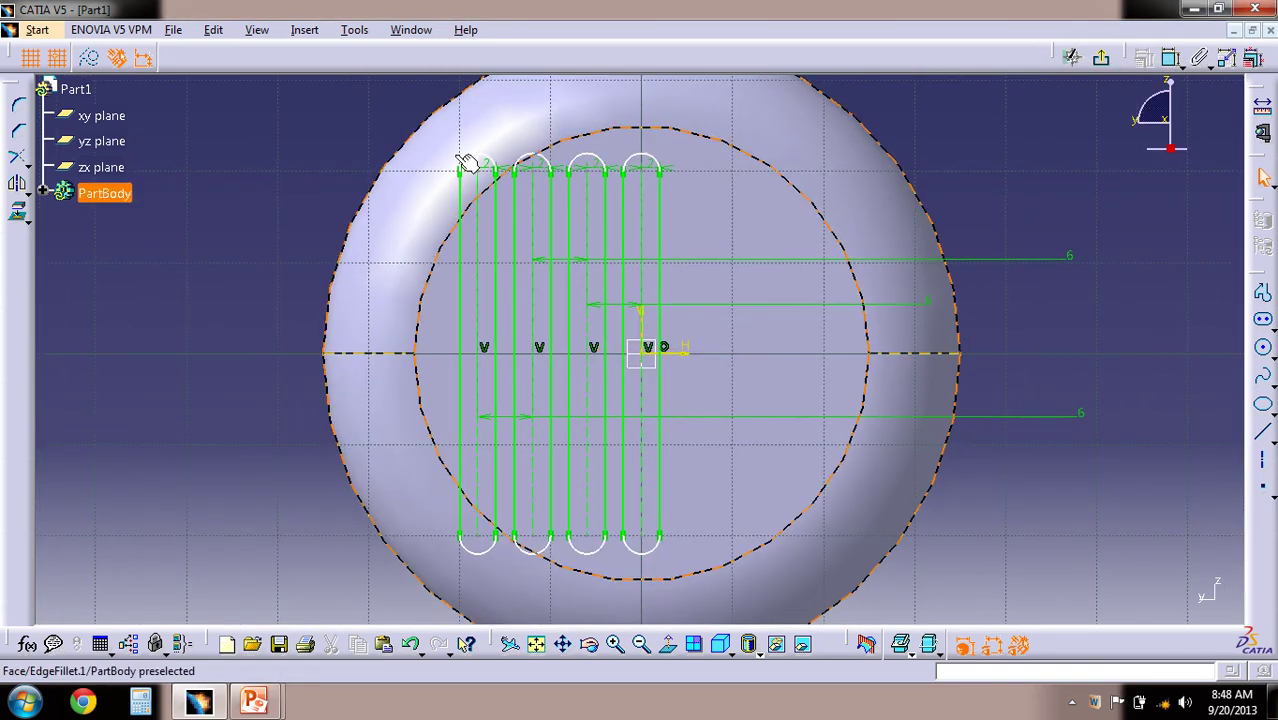
{"action": "left_click", "coordinate": [476, 158]}
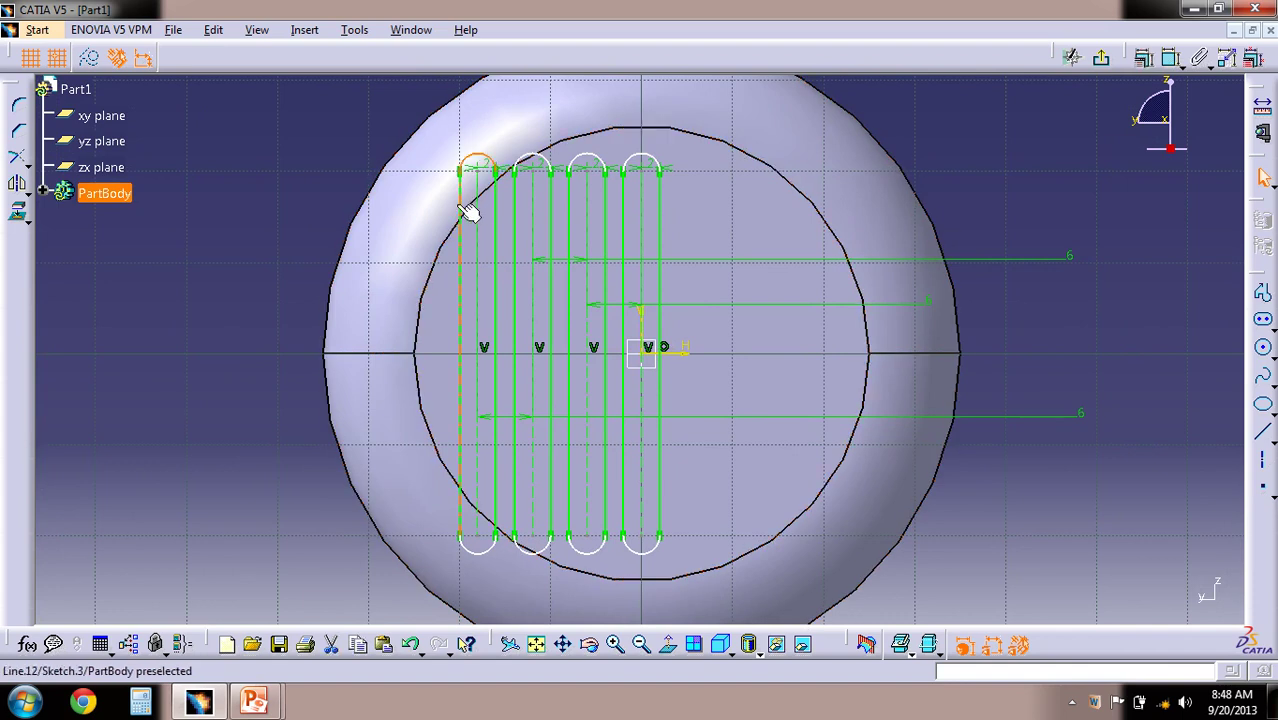
{"action": "left_click", "coordinate": [507, 197]}
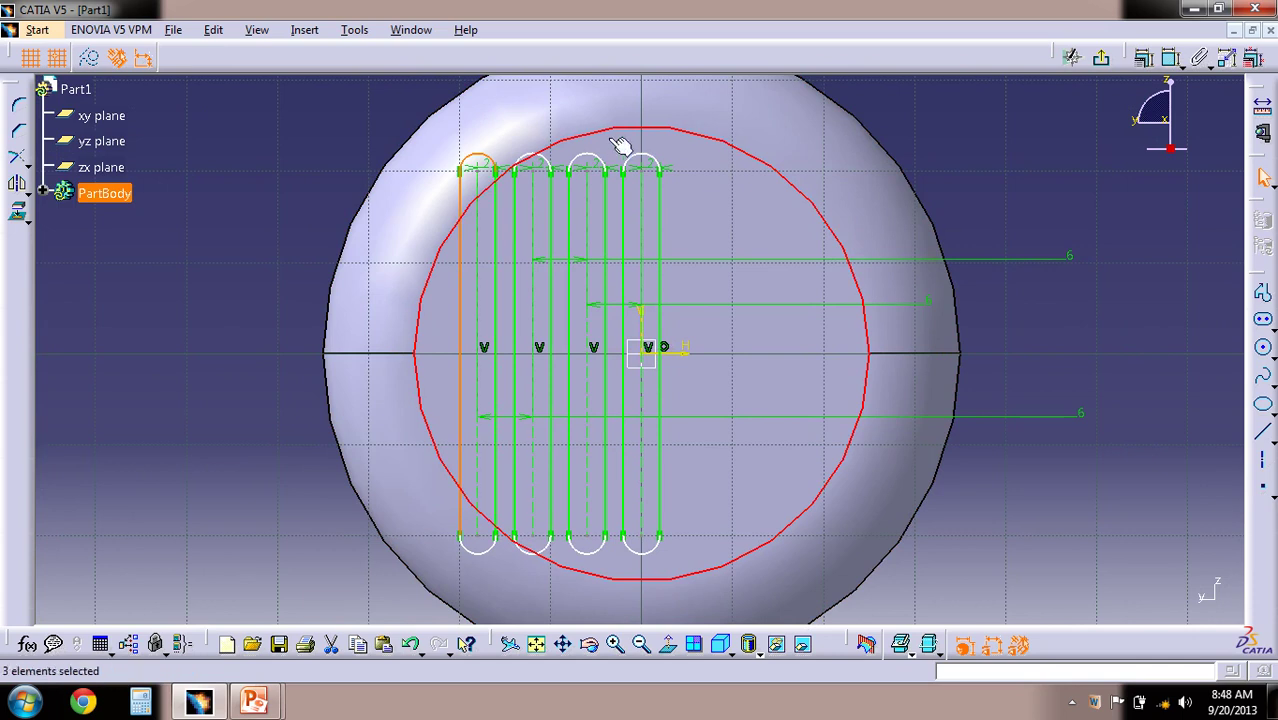
{"action": "key", "text": "Escape"}
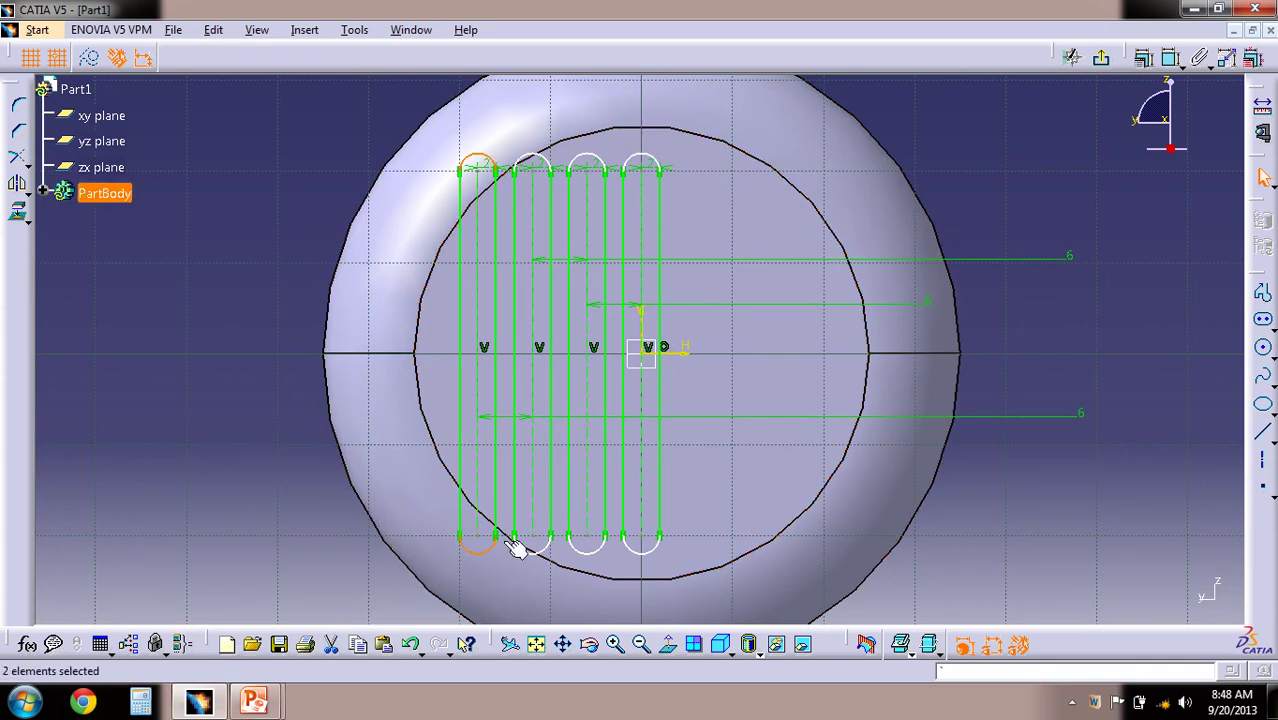
{"action": "left_click", "coordinate": [463, 471], "text": "ctrl"}
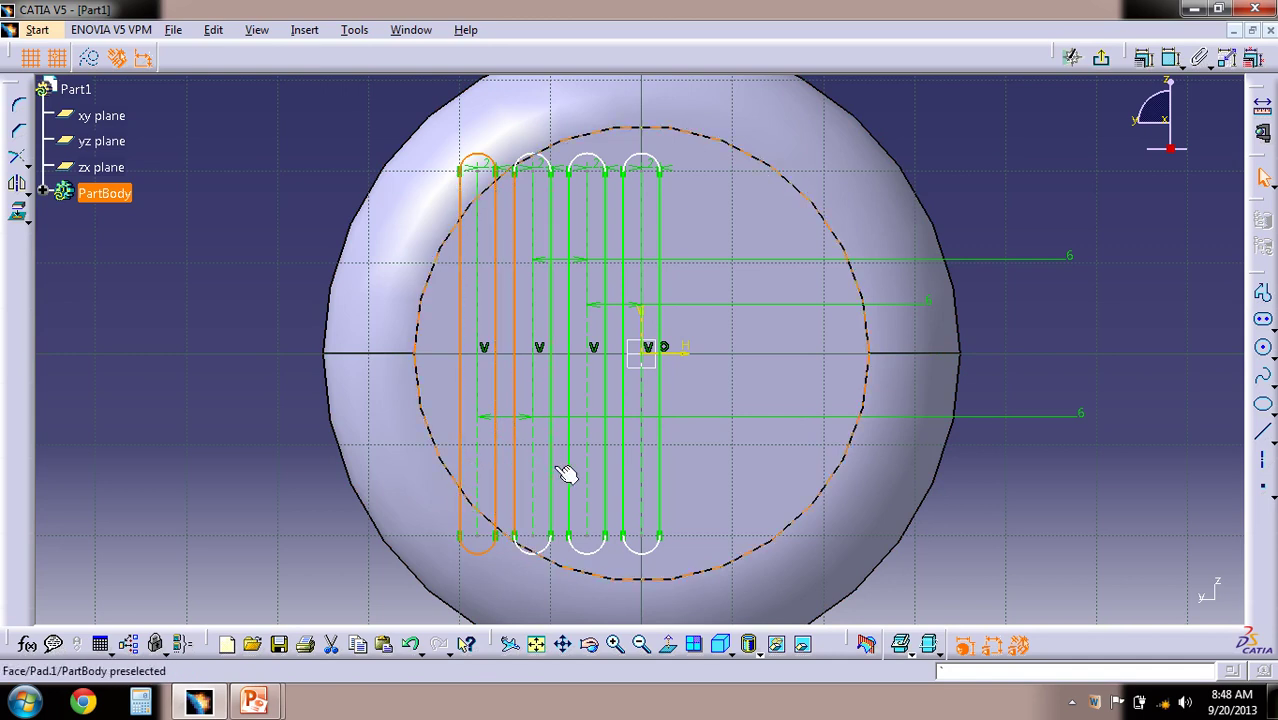
{"action": "left_click", "coordinate": [551, 472], "text": "ctrl"}
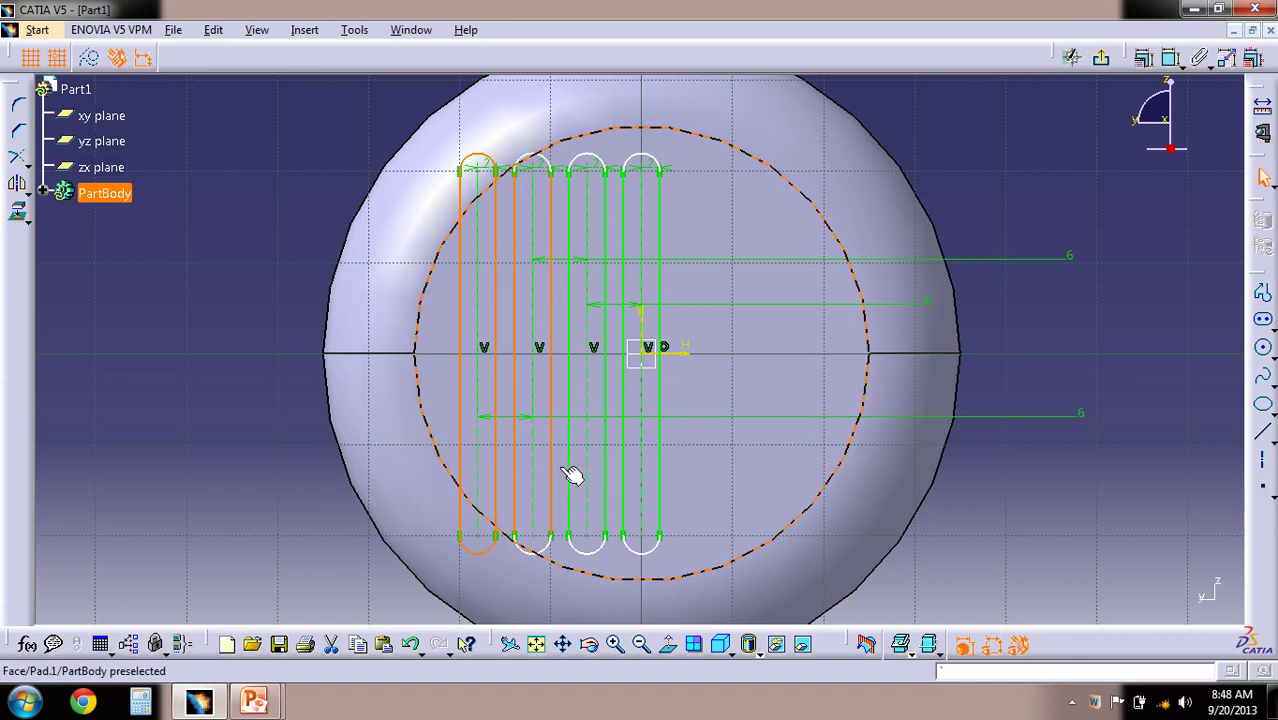
{"action": "left_click", "coordinate": [567, 467], "text": "ctrl"}
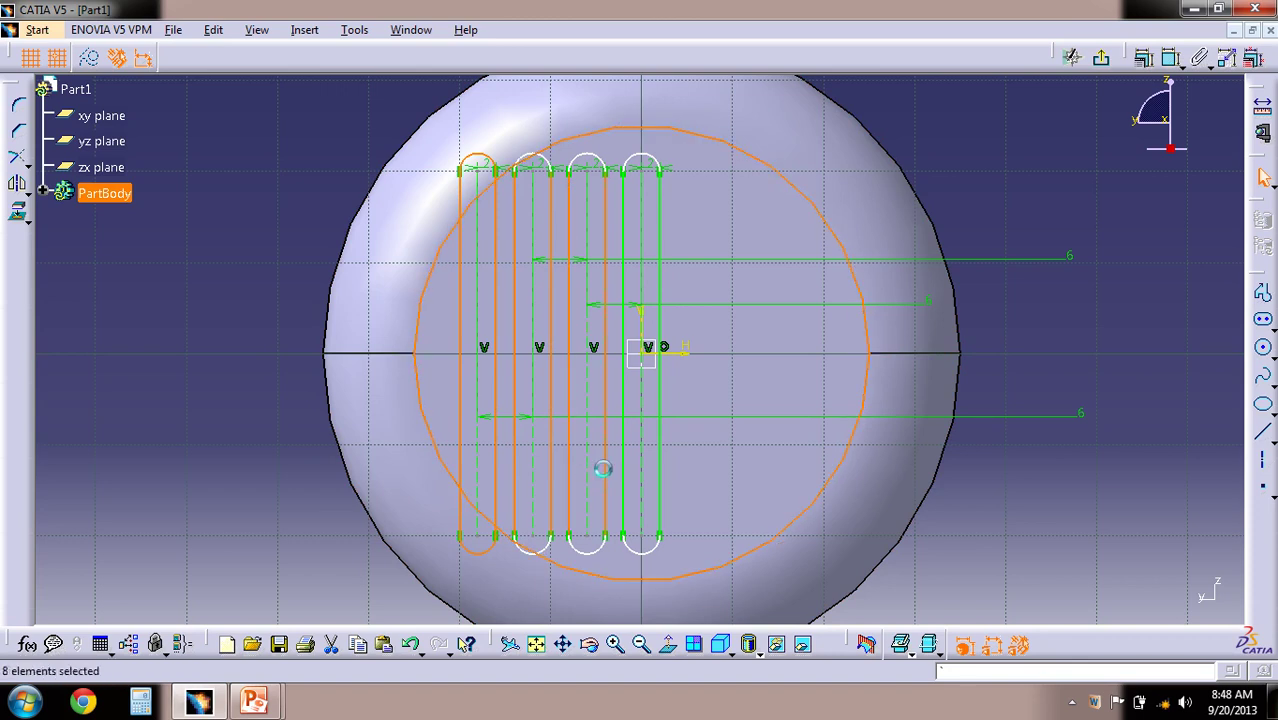
{"action": "left_click", "coordinate": [593, 160], "text": "ctrl"}
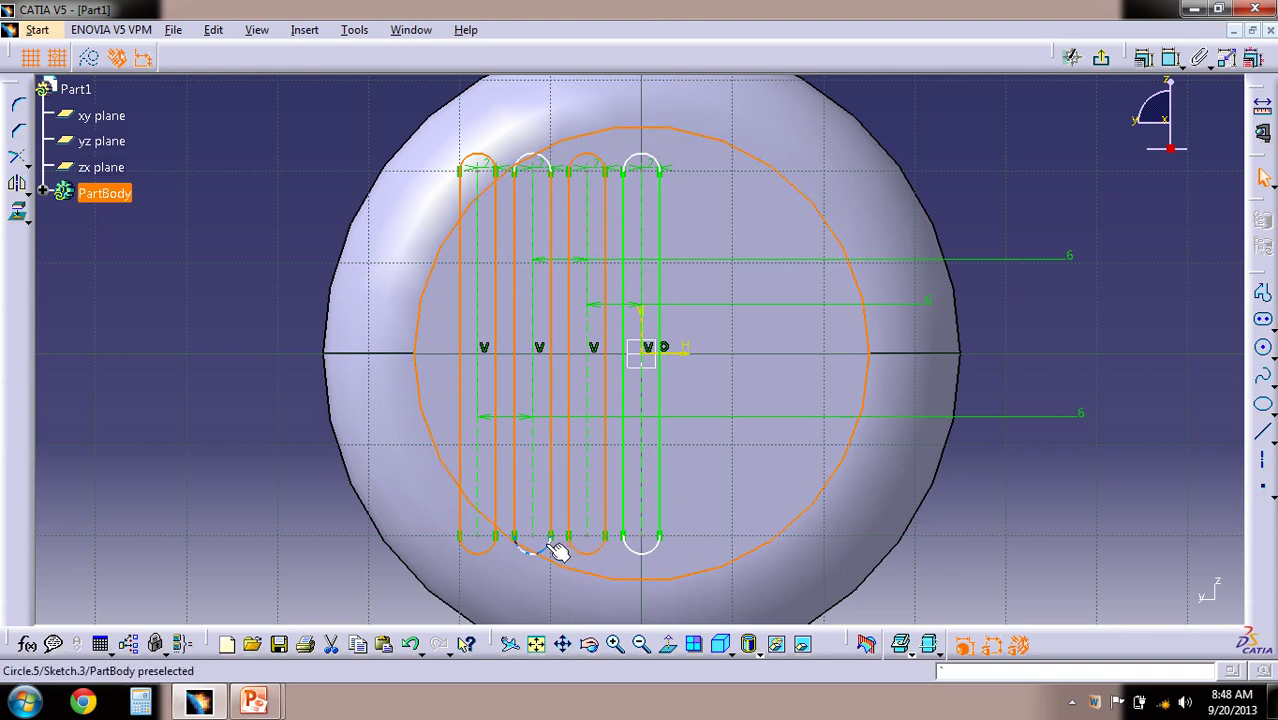
{"action": "left_click", "coordinate": [556, 164], "text": "ctrl"}
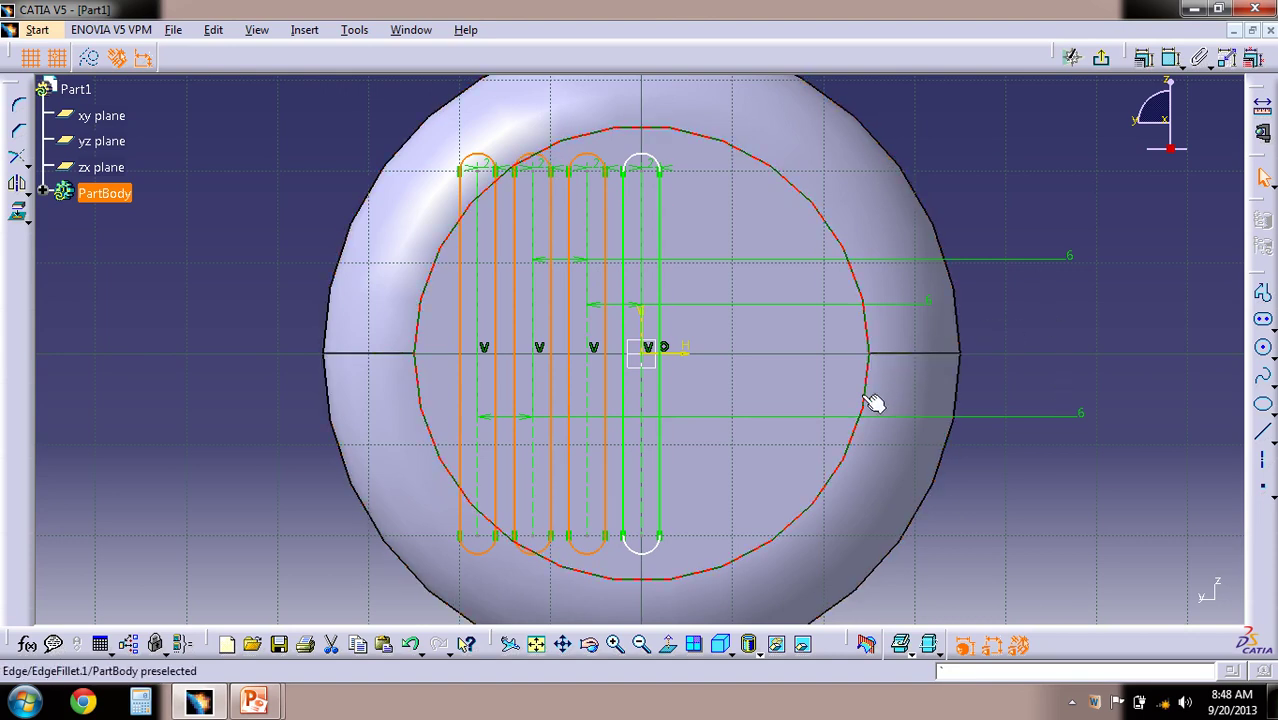
{"action": "left_click", "coordinate": [1035, 176]}
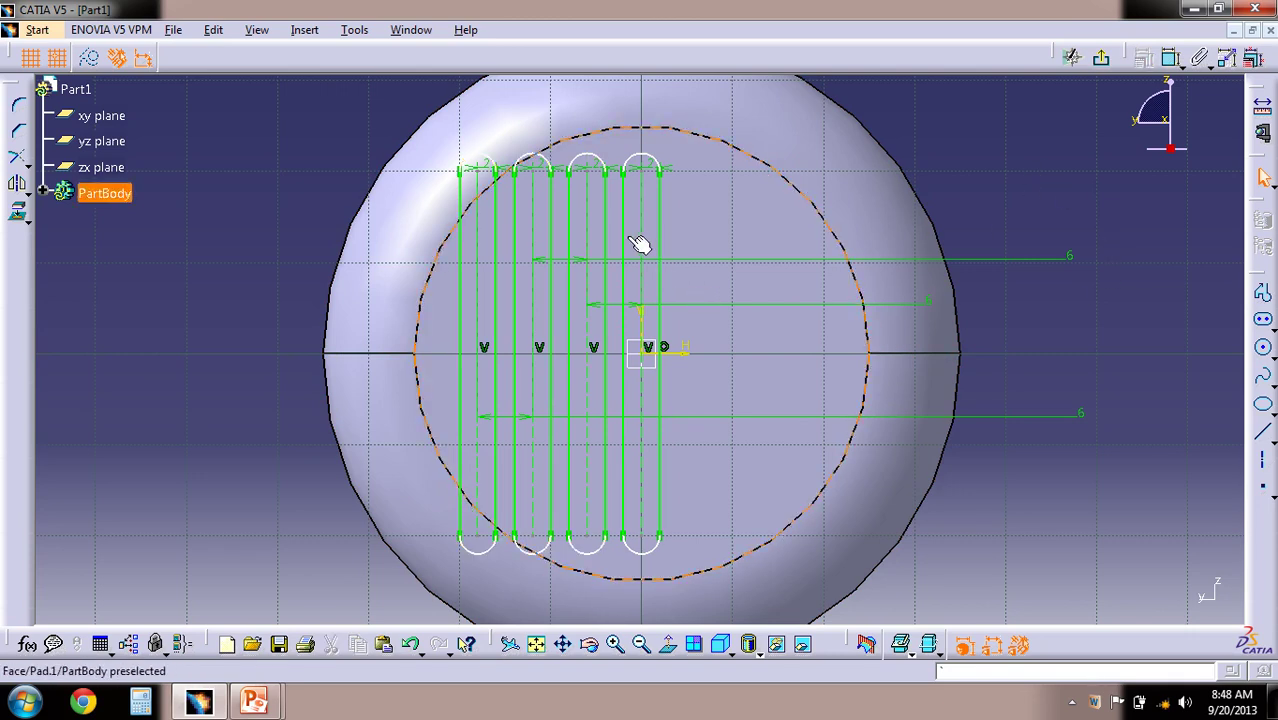
Mirror the complete outlines of the three slots beside the origin slot about the sketch's V axis.
{"action": "left_click", "coordinate": [570, 242], "text": "ctrl"}
{"action": "left_click", "coordinate": [552, 241], "text": "ctrl"}
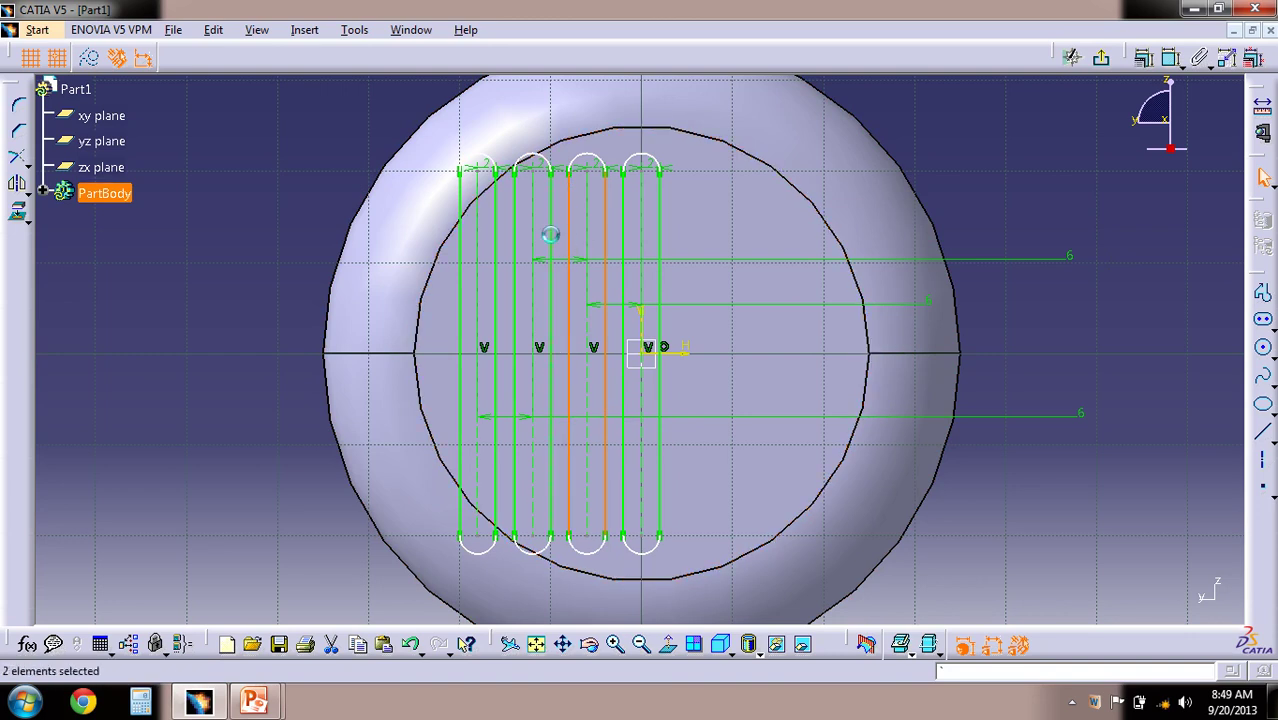
{"action": "left_click", "coordinate": [516, 241], "text": "ctrl"}
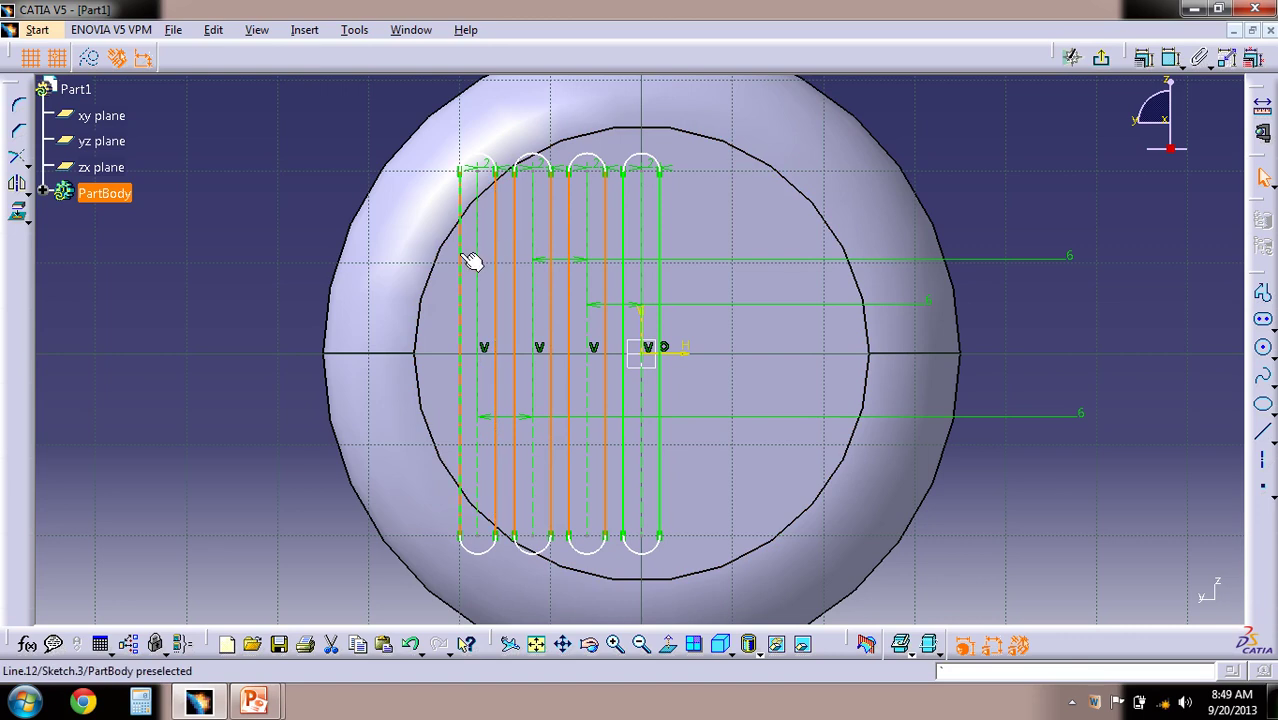
{"action": "left_click", "coordinate": [459, 253], "text": "ctrl"}
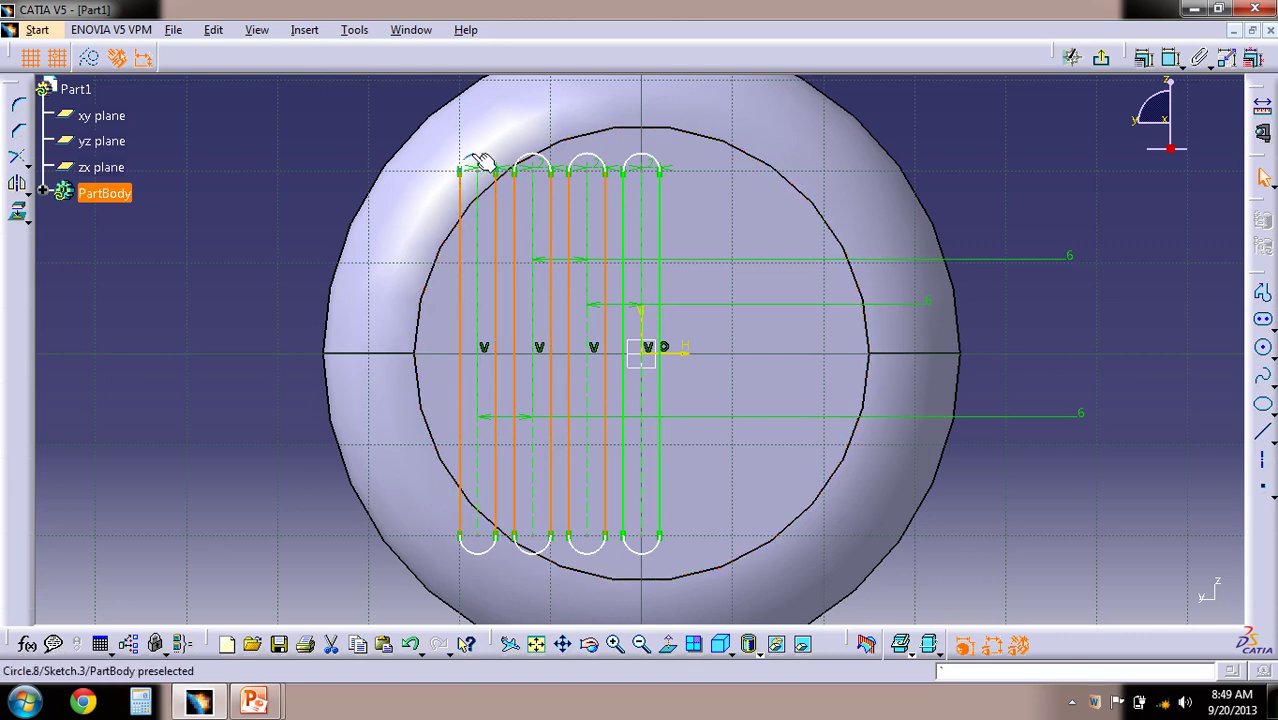
{"action": "left_click", "coordinate": [472, 157], "text": "ctrl"}
{"action": "left_click", "coordinate": [594, 162], "text": "ctrl"}
{"action": "left_click", "coordinate": [606, 556], "text": "ctrl"}
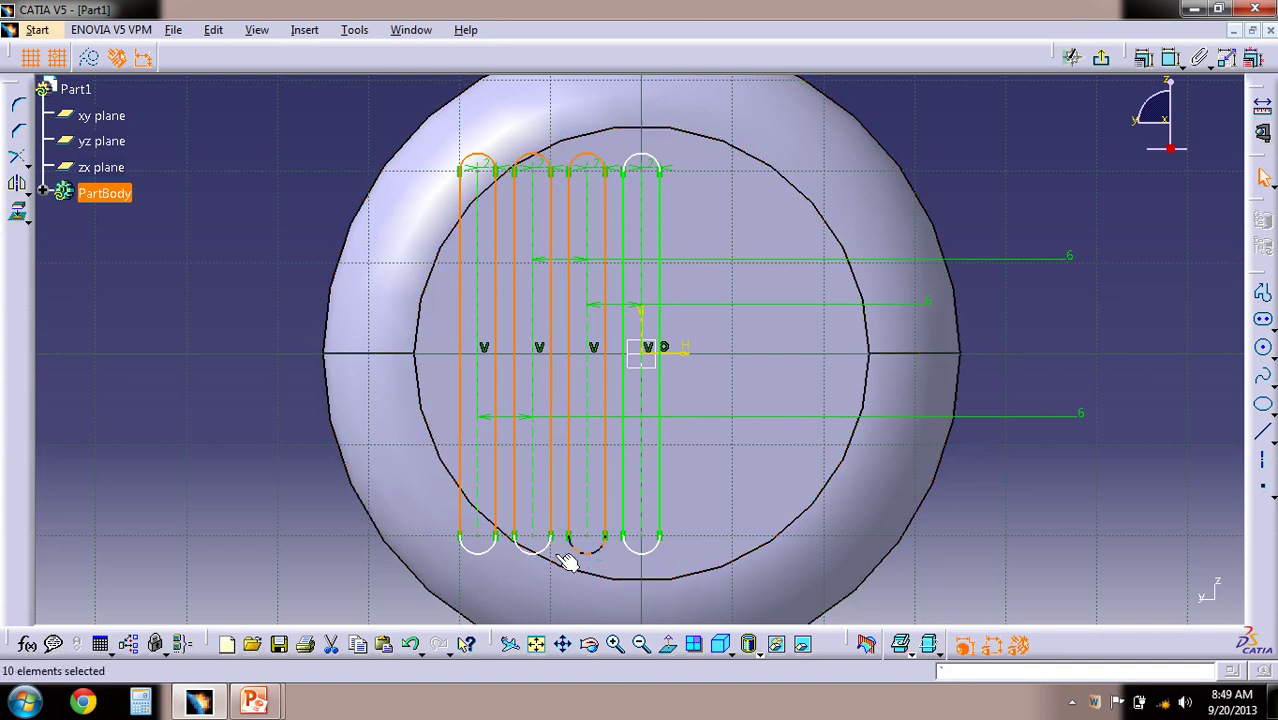
{"action": "left_click", "coordinate": [560, 555], "text": "ctrl"}
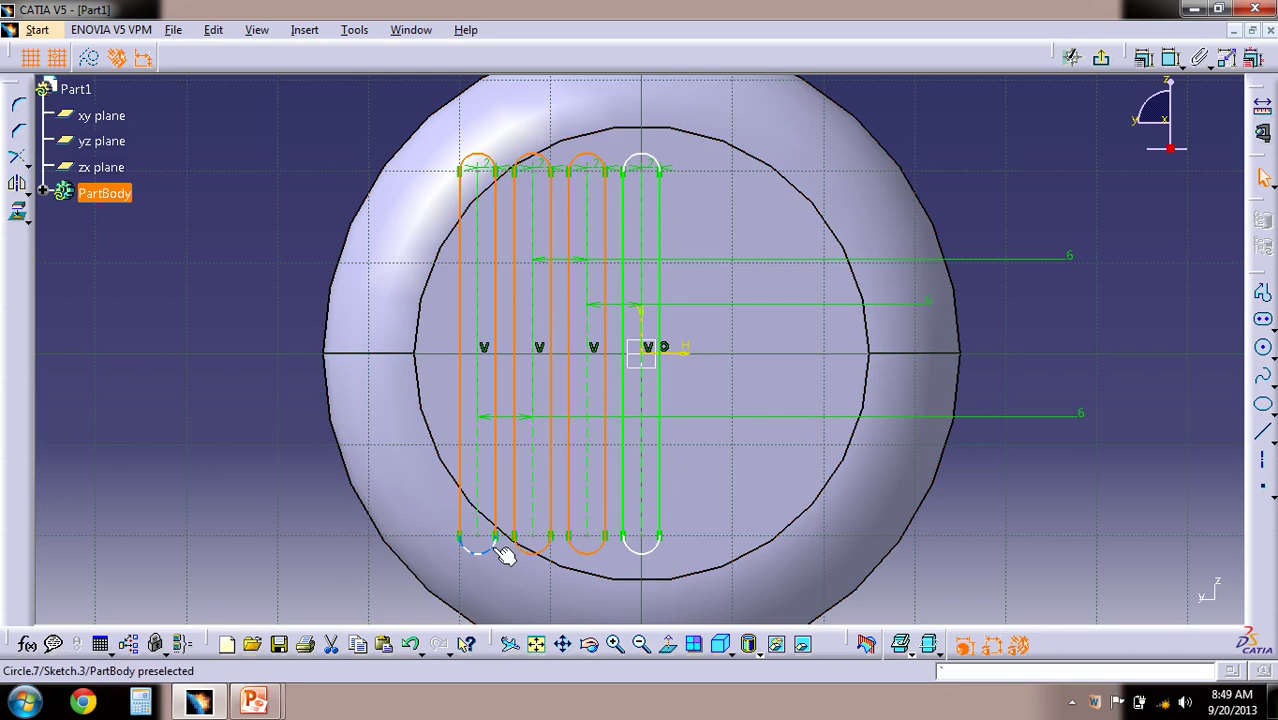
{"action": "left_click", "coordinate": [508, 551], "text": "ctrl"}
{"action": "left_click", "coordinate": [950, 328], "text": "ctrl"}
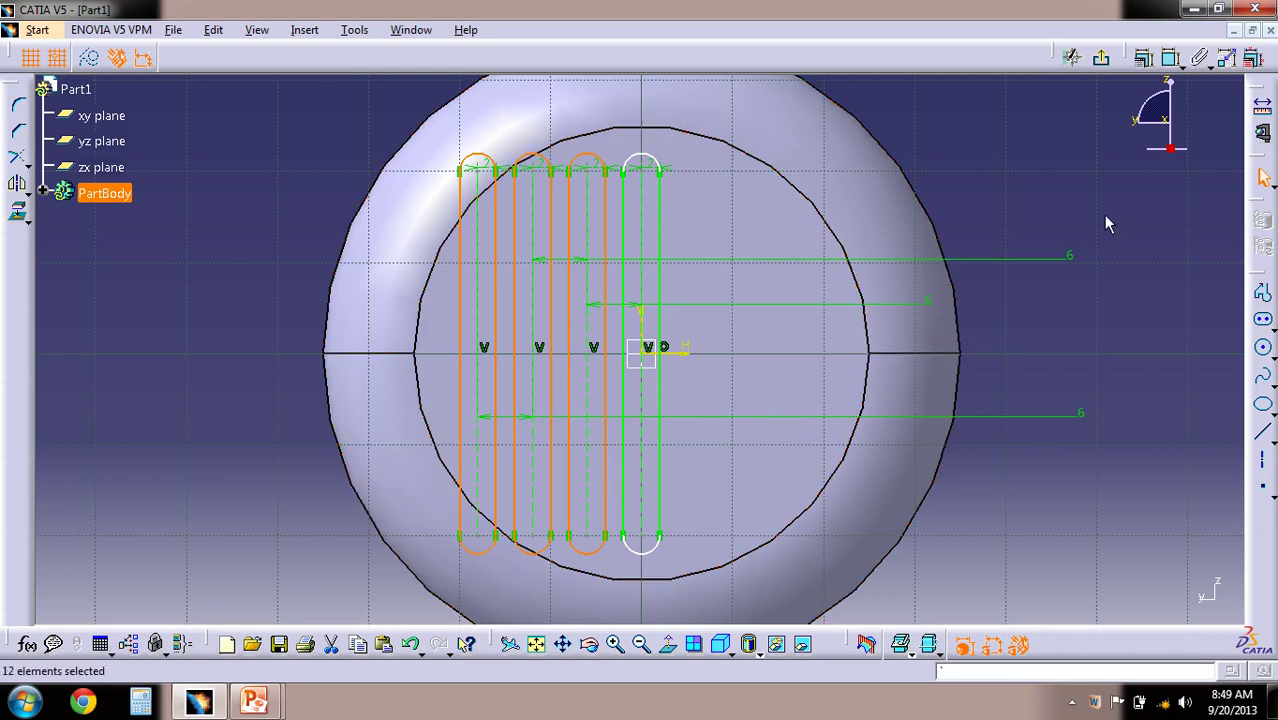
{"action": "left_click", "coordinate": [16, 183]}
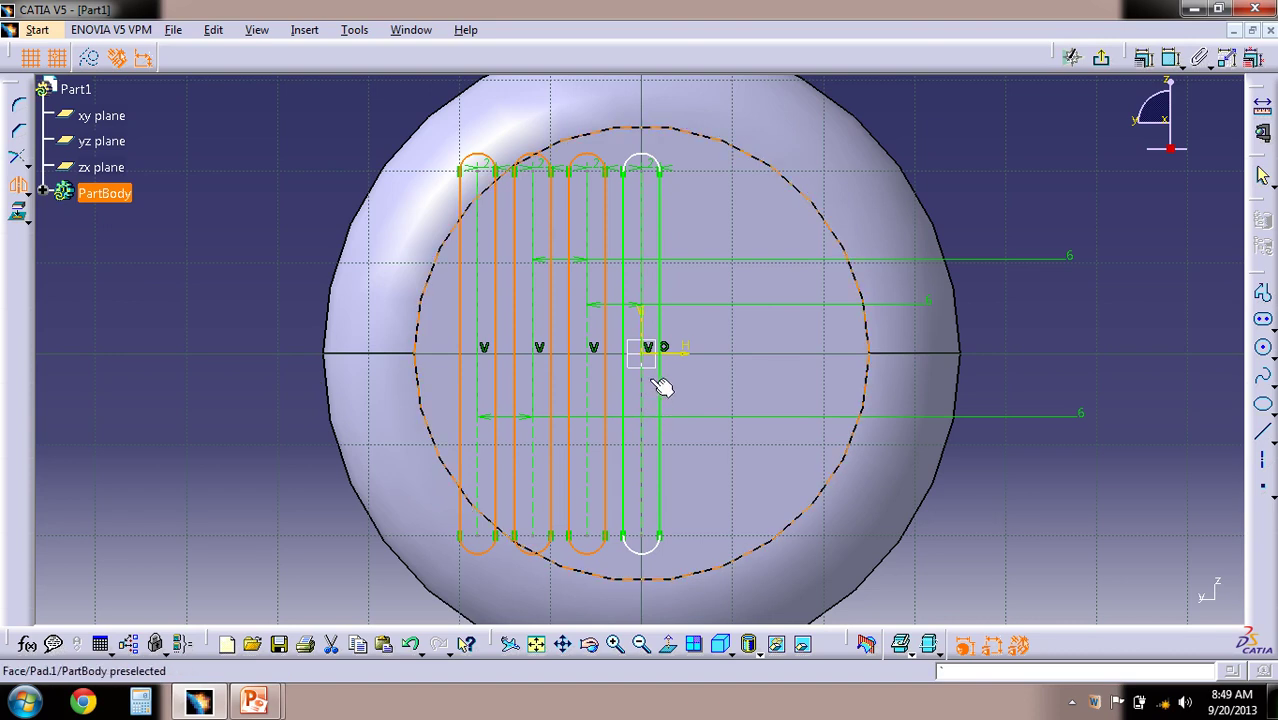
{"action": "left_click", "coordinate": [645, 320]}
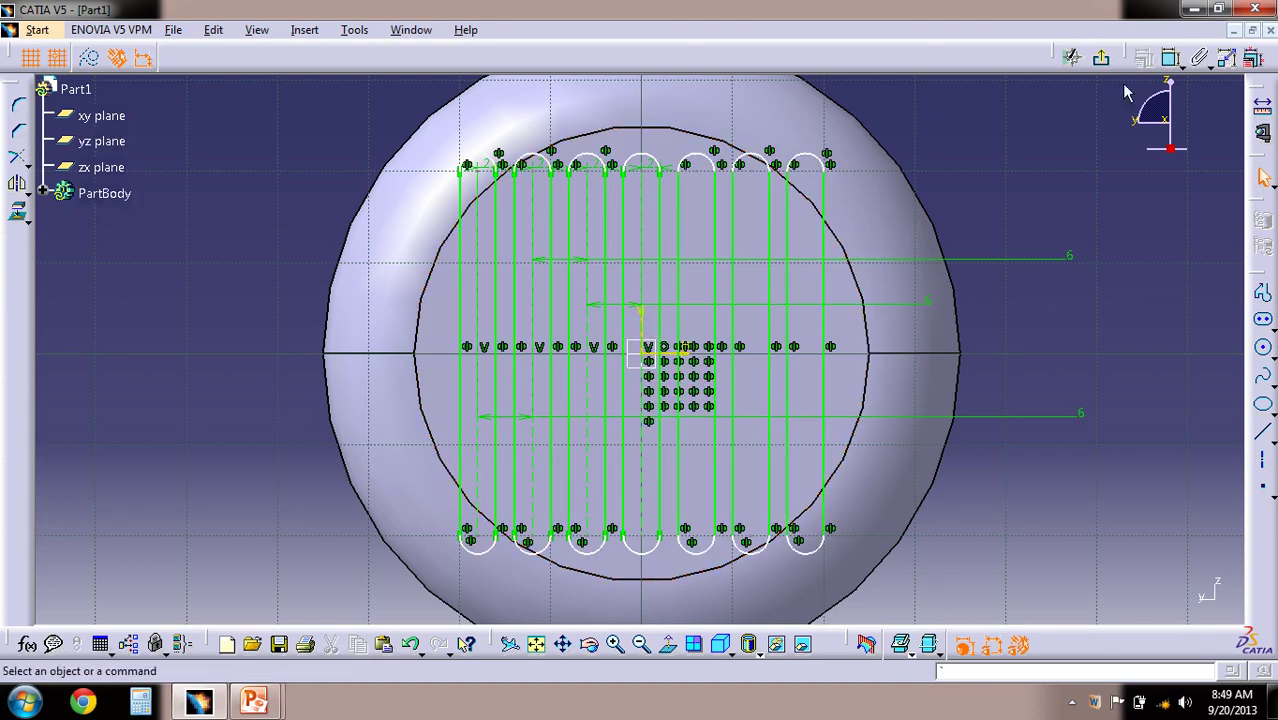
Exit the slot sketch and cut the slots through the base as a 25 mm deep pocket.
{"action": "left_click", "coordinate": [1104, 62]}
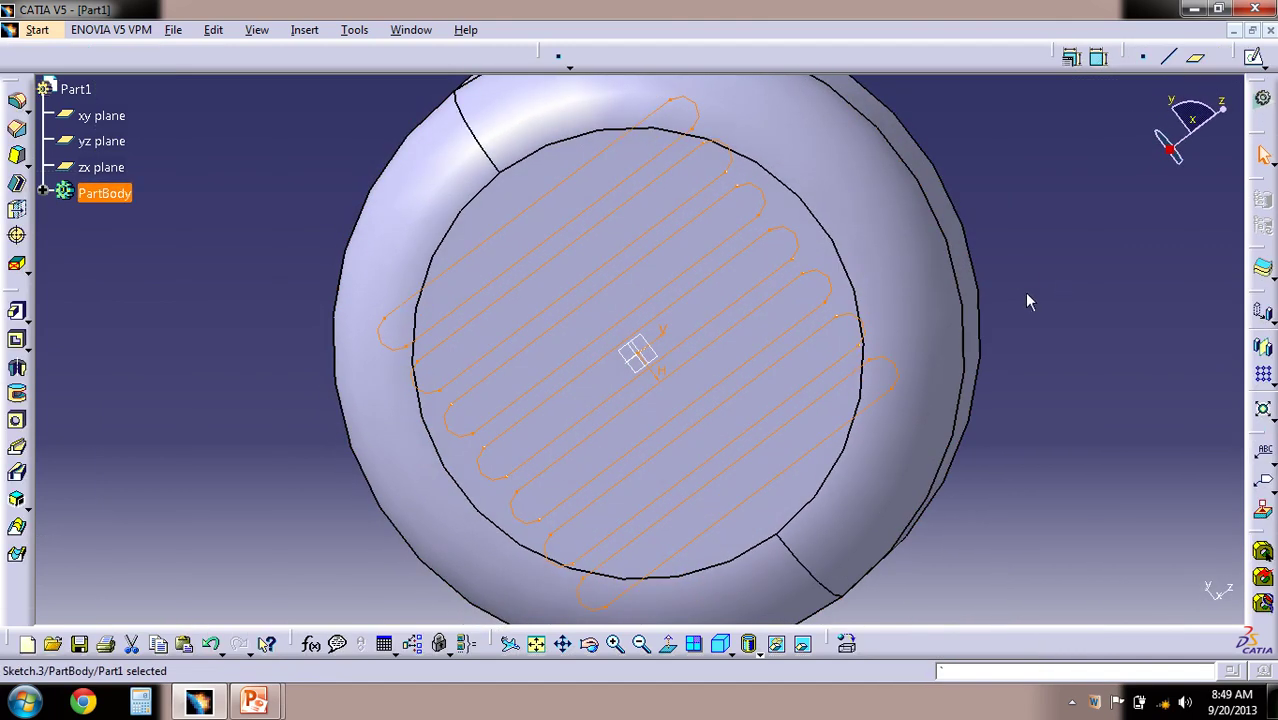
{"action": "mouse_move", "coordinate": [221, 391]}
{"action": "middle_mouse_down"}
{"action": "mouse_move", "coordinate": [260, 451]}
{"action": "mouse_move", "coordinate": [322, 402]}
{"action": "mouse_move", "coordinate": [551, 353]}
{"action": "mouse_move", "coordinate": [599, 323]}
{"action": "mouse_move", "coordinate": [620, 335]}
{"action": "mouse_move", "coordinate": [495, 324]}
{"action": "middle_mouse_up"}
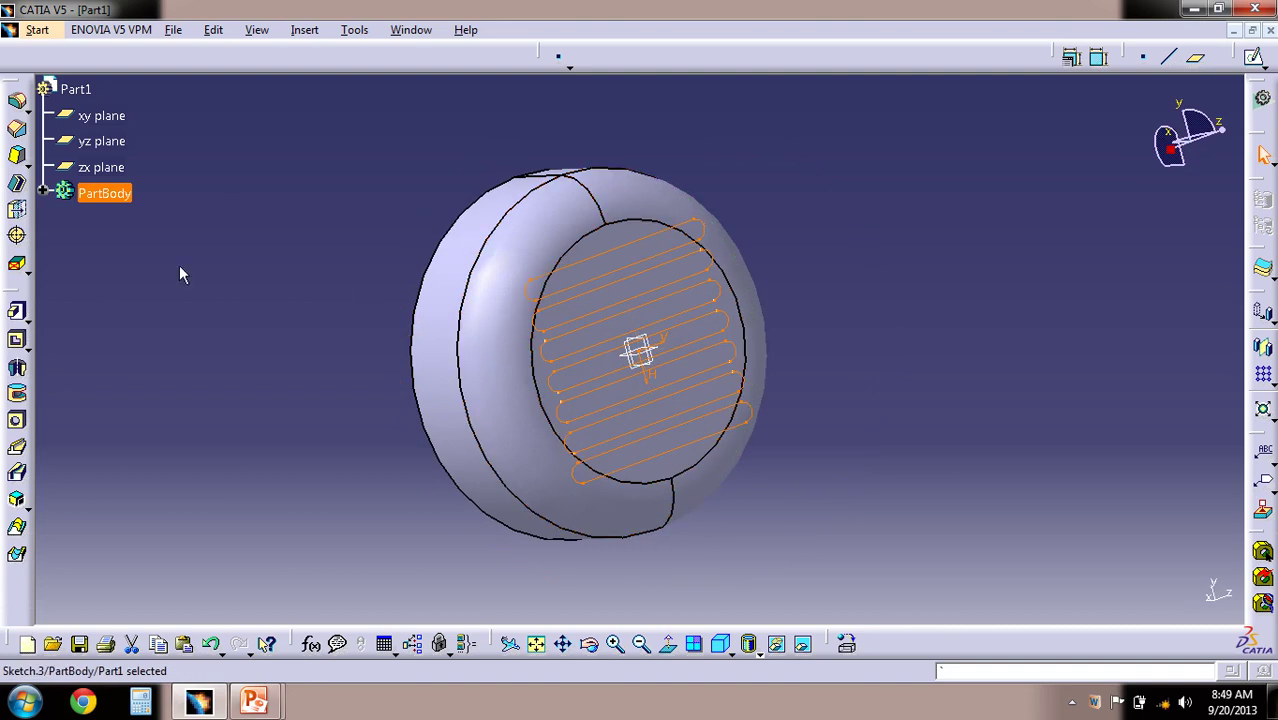
{"action": "left_click", "coordinate": [18, 341]}
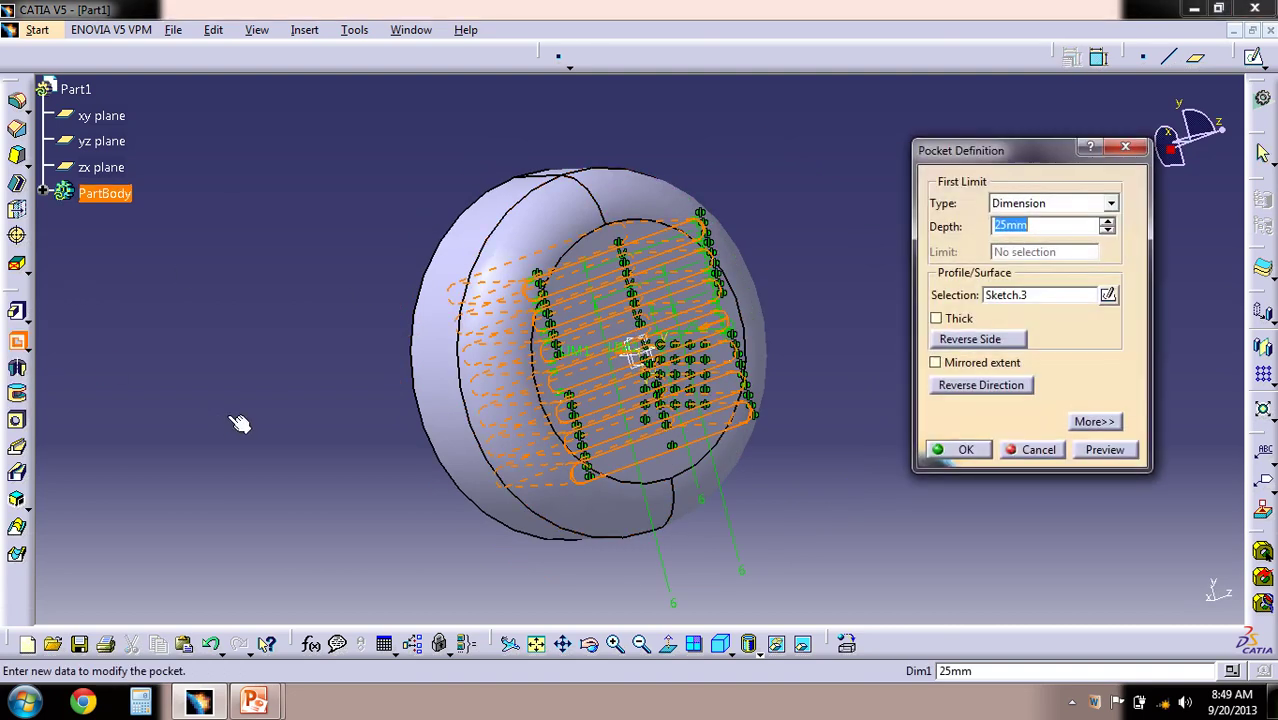
{"action": "middle_click_drag", "start_coordinate": [314, 330], "coordinate": [659, 368]}
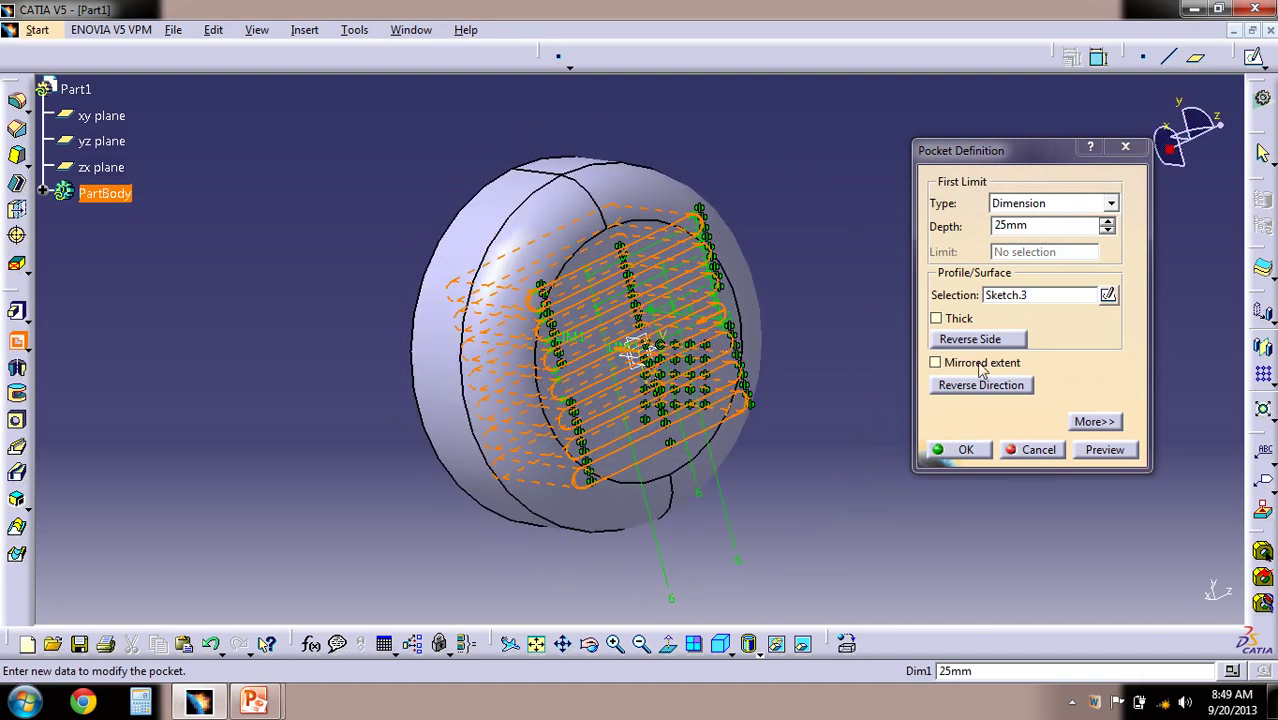
{"action": "left_click", "coordinate": [966, 450]}
Open a new sketch on the inner flat base face, using the segment beside the outermost slot.
{"action": "middle_click_drag", "start_coordinate": [924, 323], "coordinate": [568, 285]}
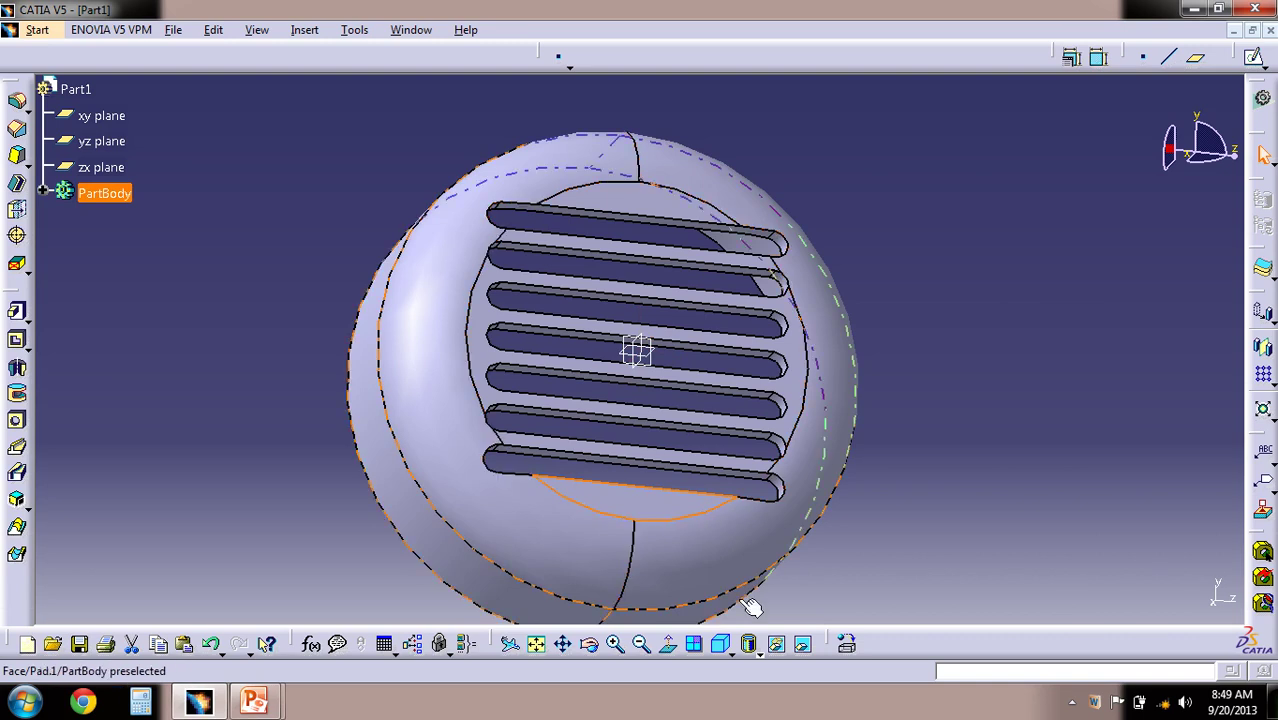
{"action": "left_click", "coordinate": [668, 644]}
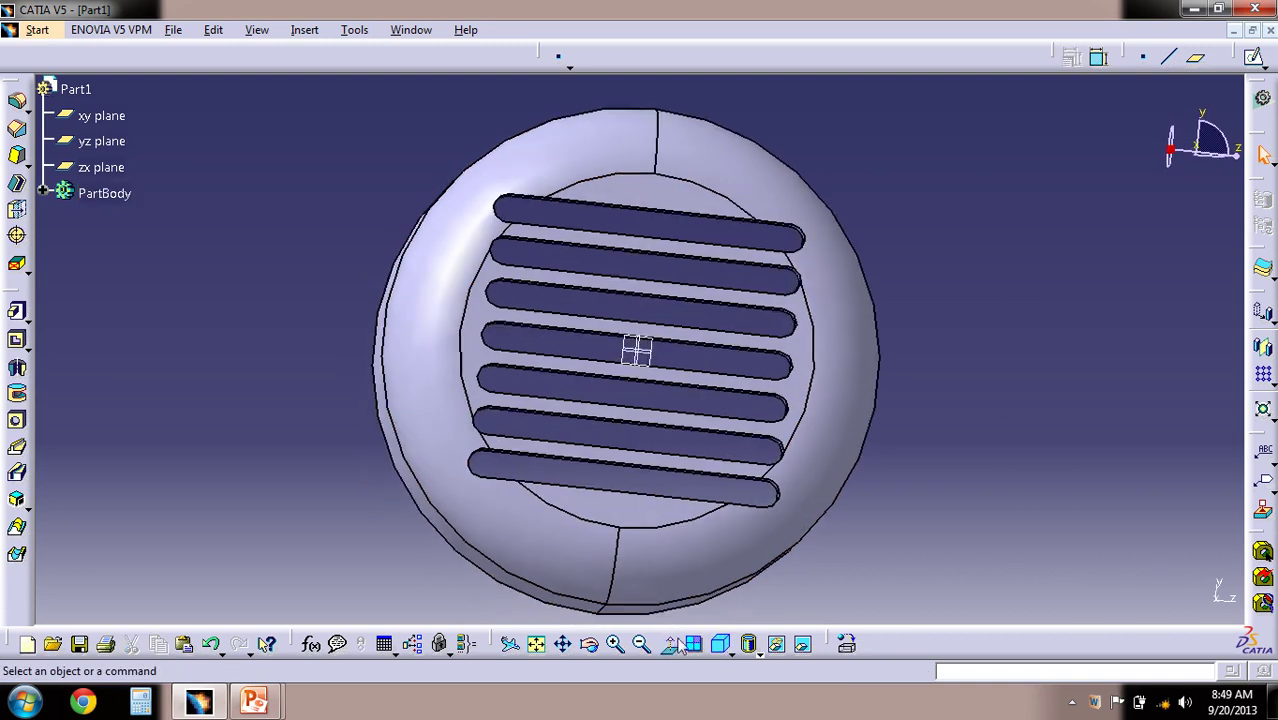
{"action": "middle_click_drag", "start_coordinate": [1008, 385], "coordinate": [1035, 413]}
{"action": "left_click", "coordinate": [536, 644]}
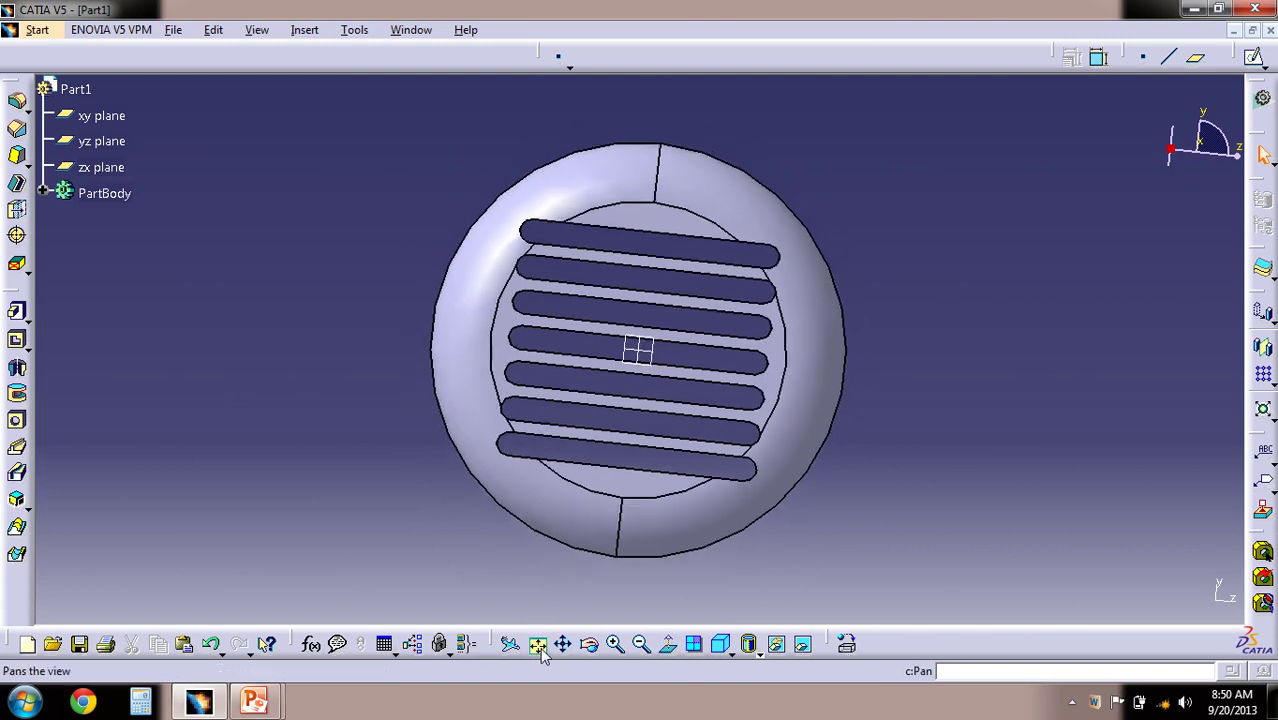
{"action": "middle_click_drag", "start_coordinate": [442, 368], "coordinate": [541, 305]}
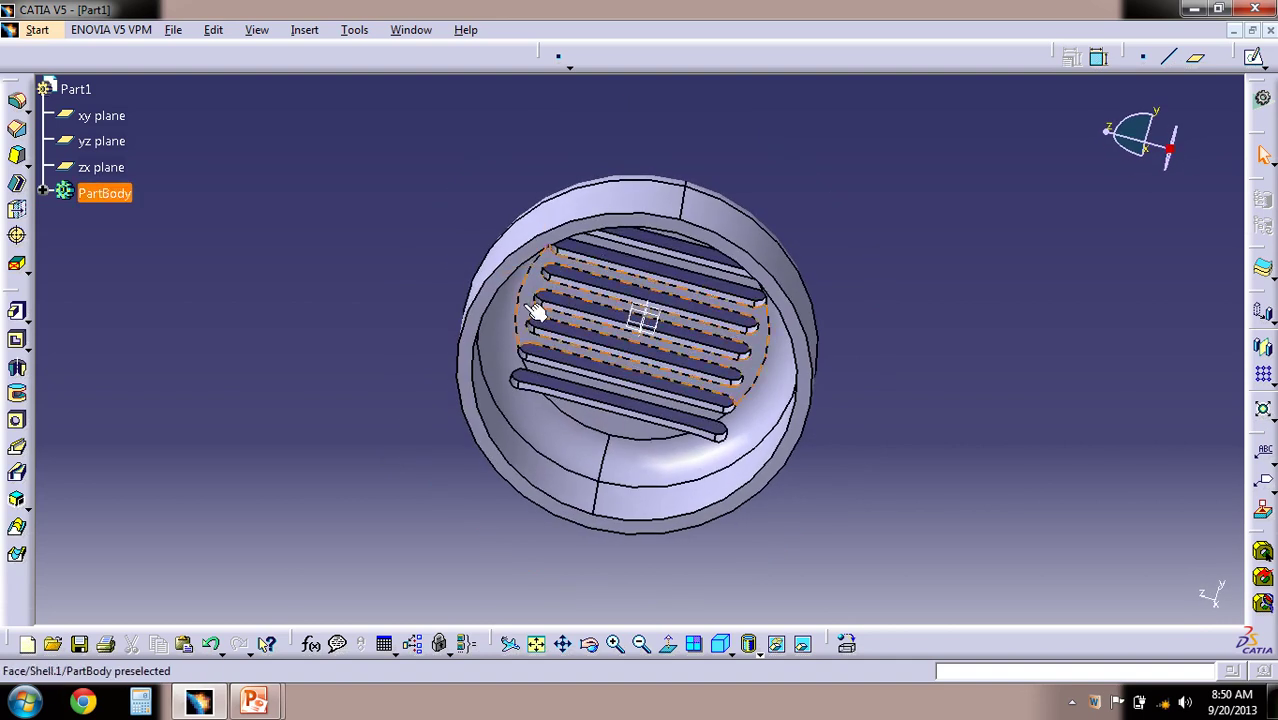
{"action": "middle_click_drag", "start_coordinate": [386, 317], "coordinate": [476, 220]}
{"action": "left_click", "coordinate": [515, 413]}
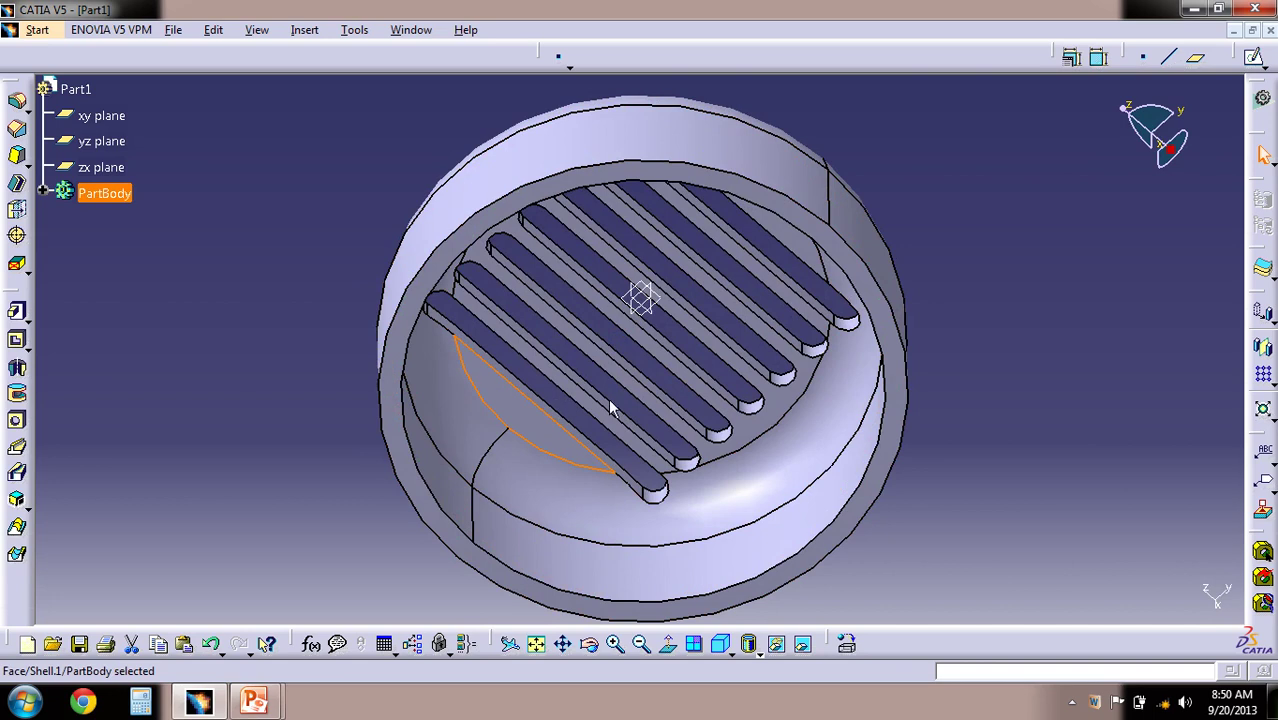
{"action": "left_click", "coordinate": [1253, 56]}
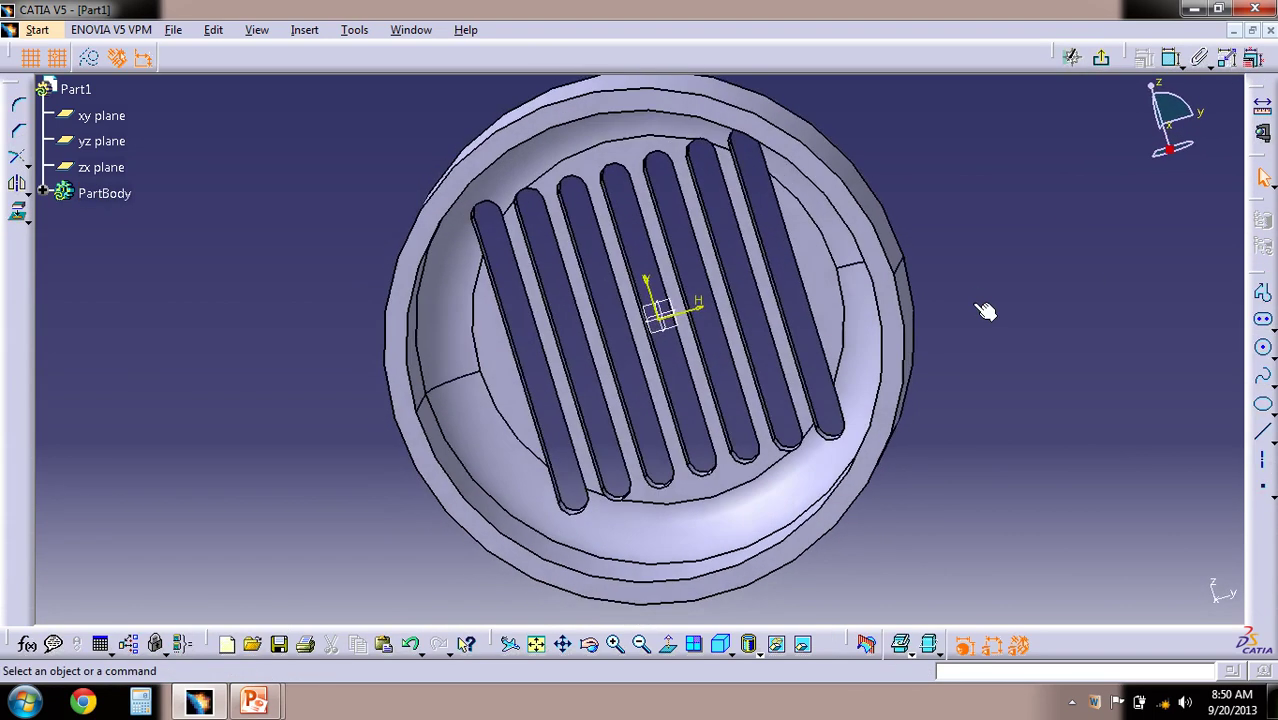
{"action": "mouse_move", "coordinate": [1041, 323]}
{"action": "middle_mouse_down"}
{"action": "mouse_move", "coordinate": [1053, 243]}
{"action": "mouse_move", "coordinate": [1013, 297]}
{"action": "mouse_move", "coordinate": [860, 371]}
{"action": "middle_mouse_up"}
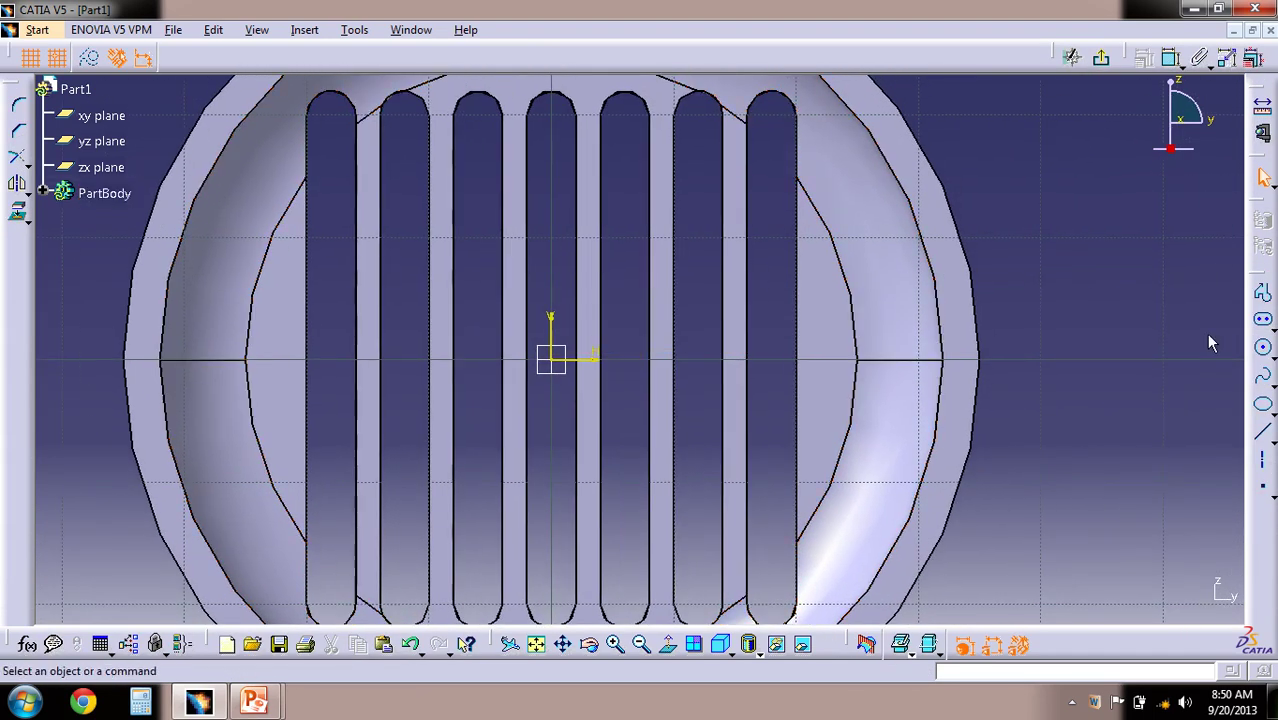
Sketch two concentric circles centred on the origin, the outer one about 28 mm in diameter.
{"action": "left_click", "coordinate": [1264, 349]}
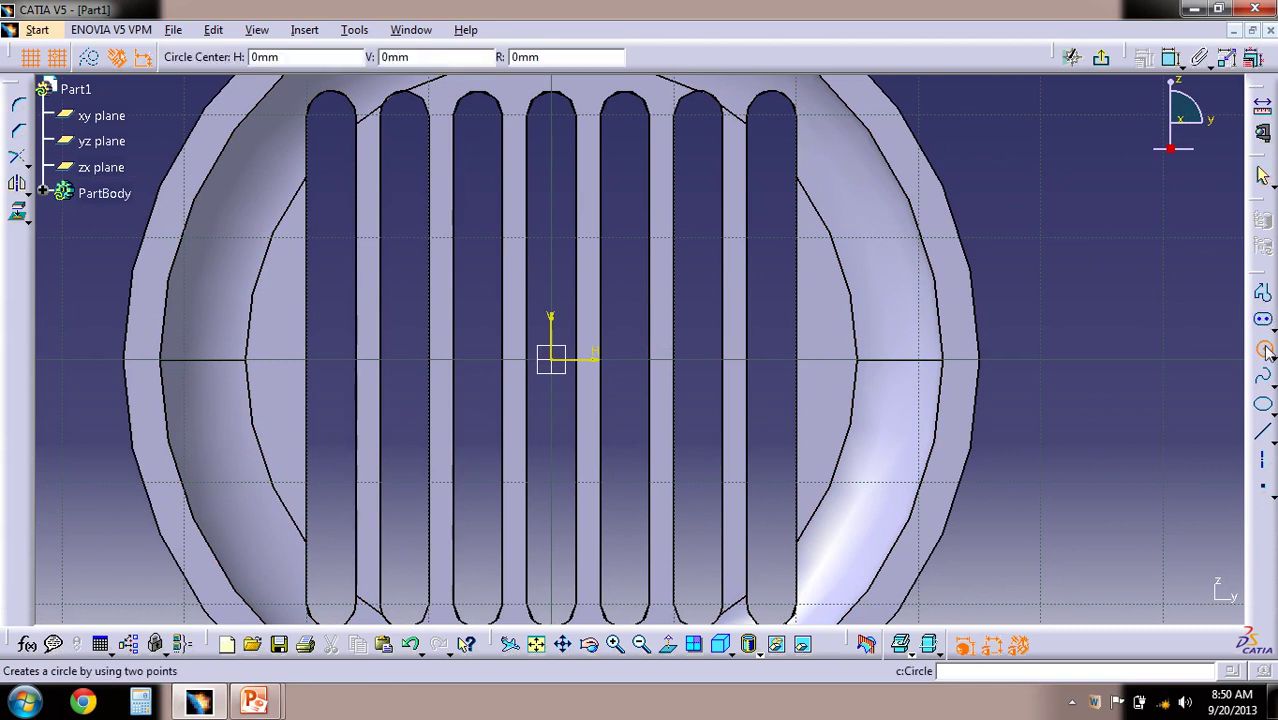
{"action": "left_click", "coordinate": [560, 362]}
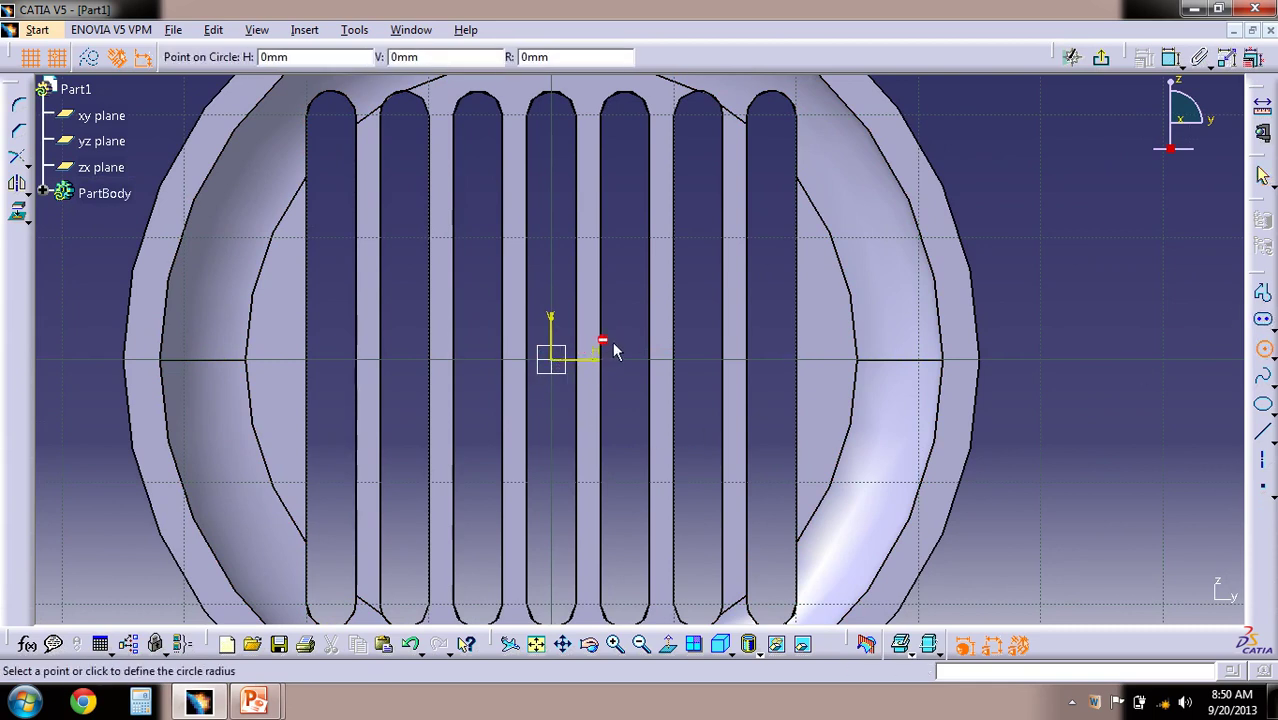
{"action": "left_click", "coordinate": [671, 342]}
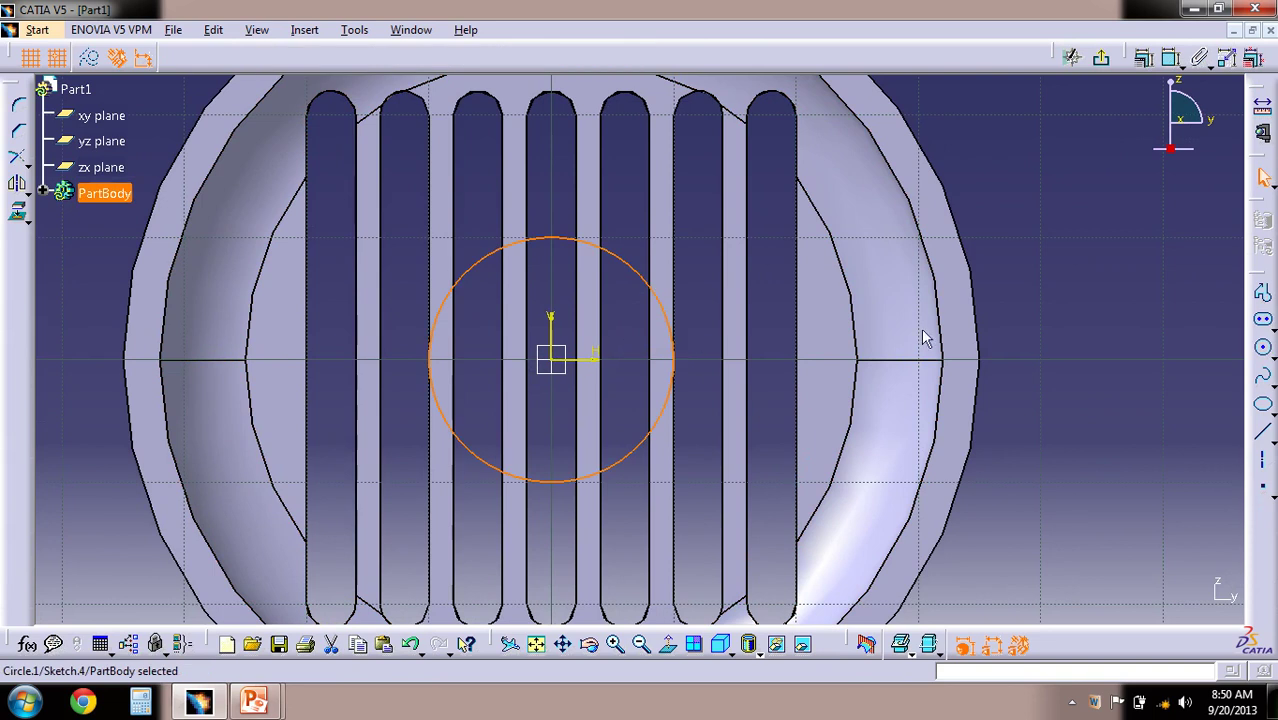
{"action": "left_click", "coordinate": [1264, 349]}
{"action": "left_click", "coordinate": [566, 372]}
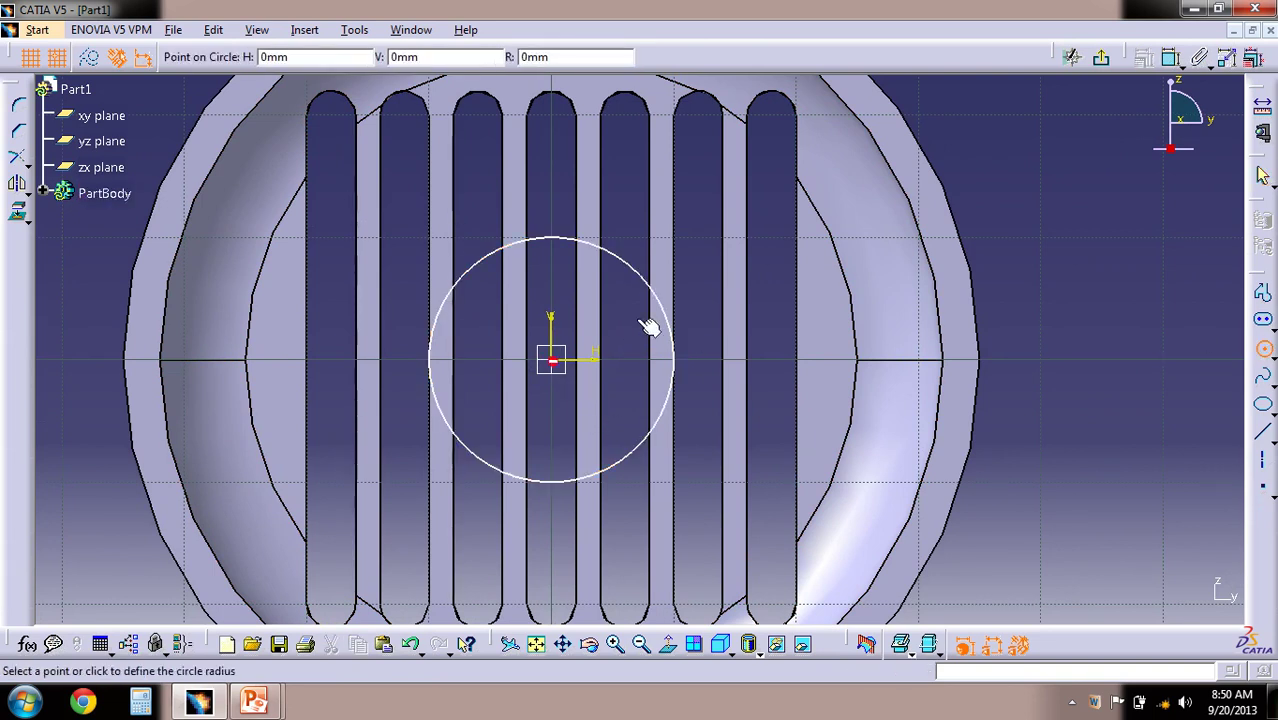
{"action": "left_click", "coordinate": [694, 268]}
{"action": "left_click", "coordinate": [1148, 294]}
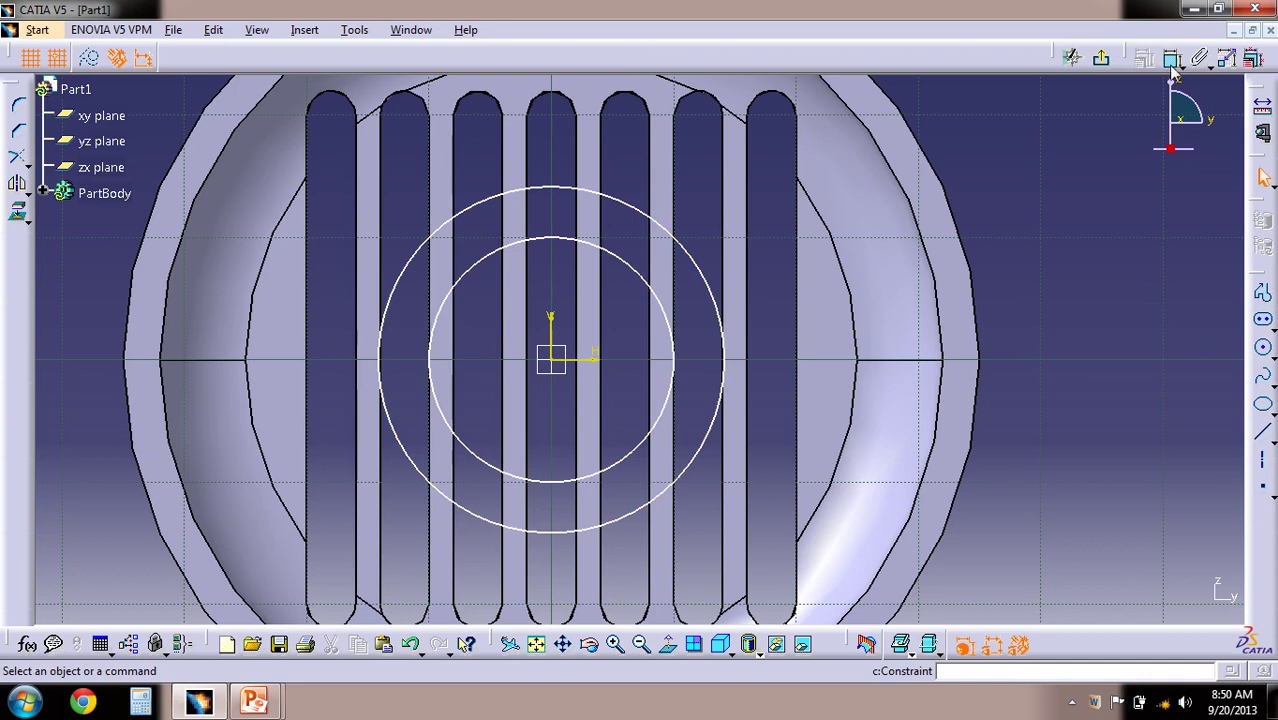
Dimension the outer circle's diameter.
{"action": "left_click", "coordinate": [714, 290]}
{"action": "left_click", "coordinate": [1068, 291]}
{"action": "left_click", "coordinate": [1170, 60]}
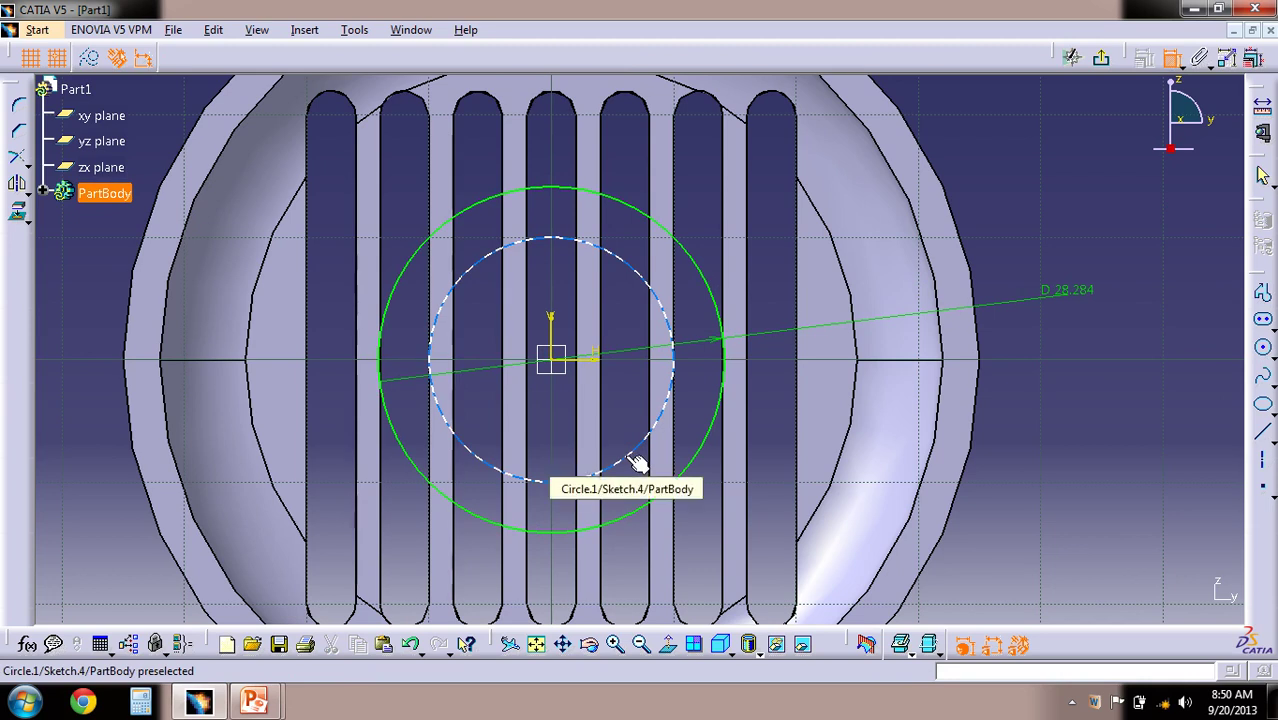